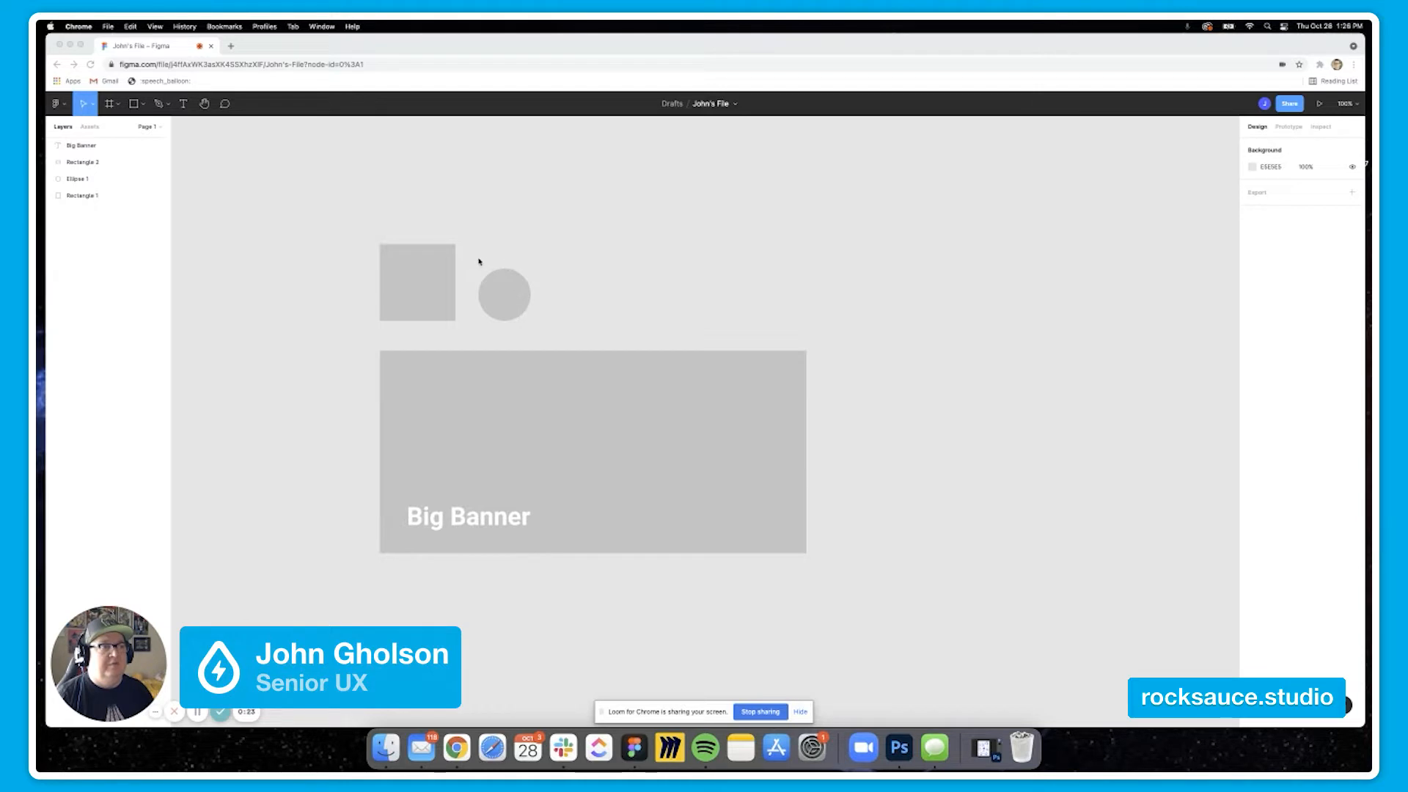
pyautogui.hscroll(-2, 473, 263)
pyautogui.scroll(-1, 473, 262)
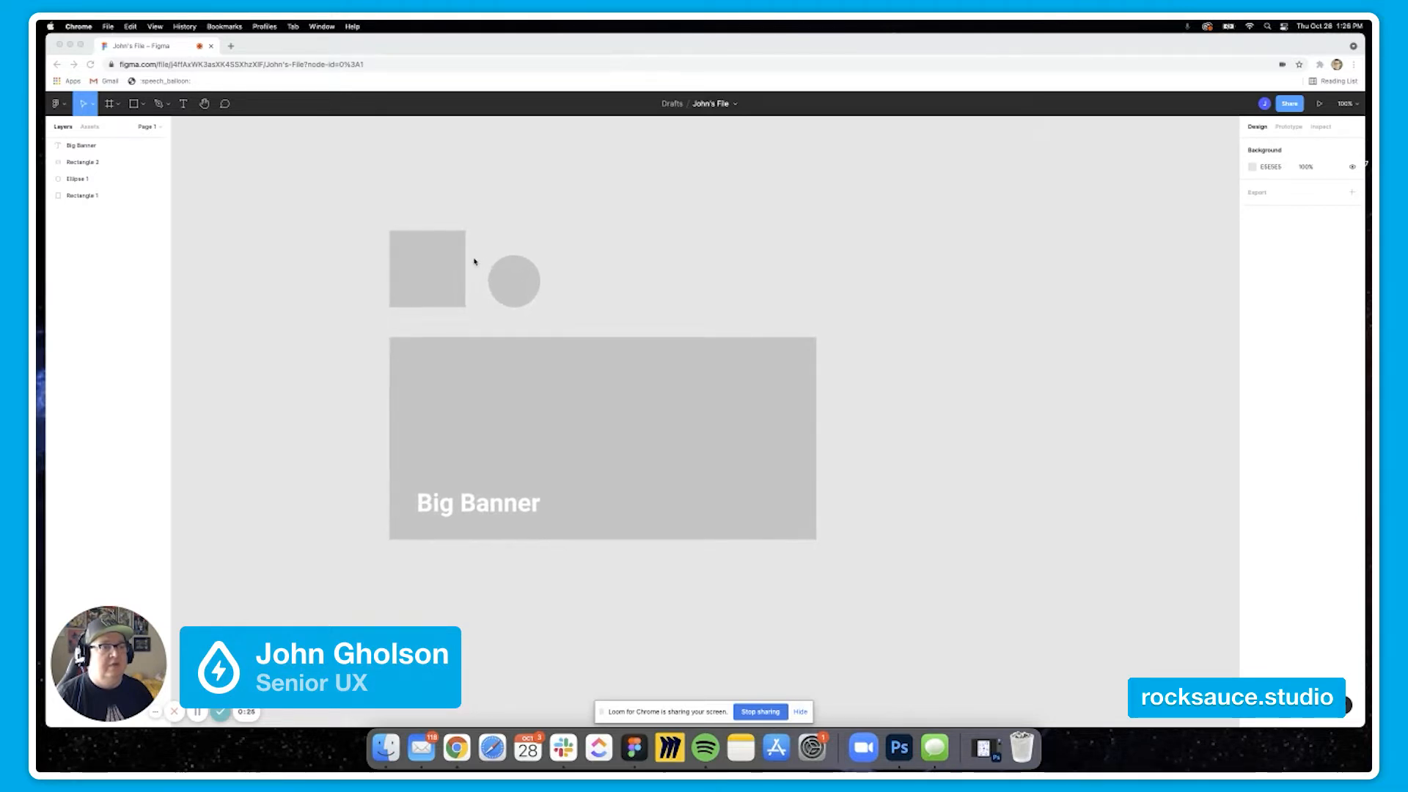
pyautogui.click(451, 278)
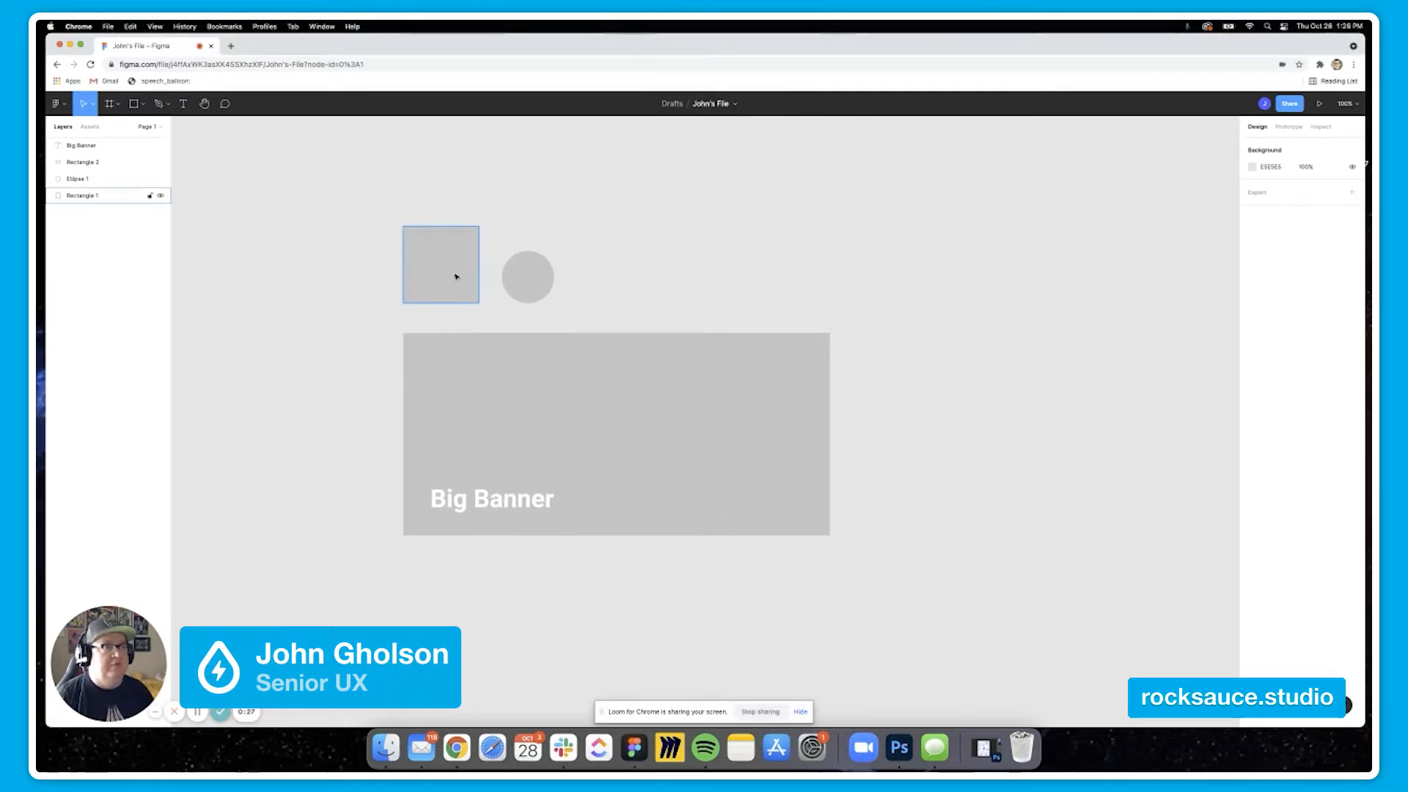
pyautogui.click(525, 282)
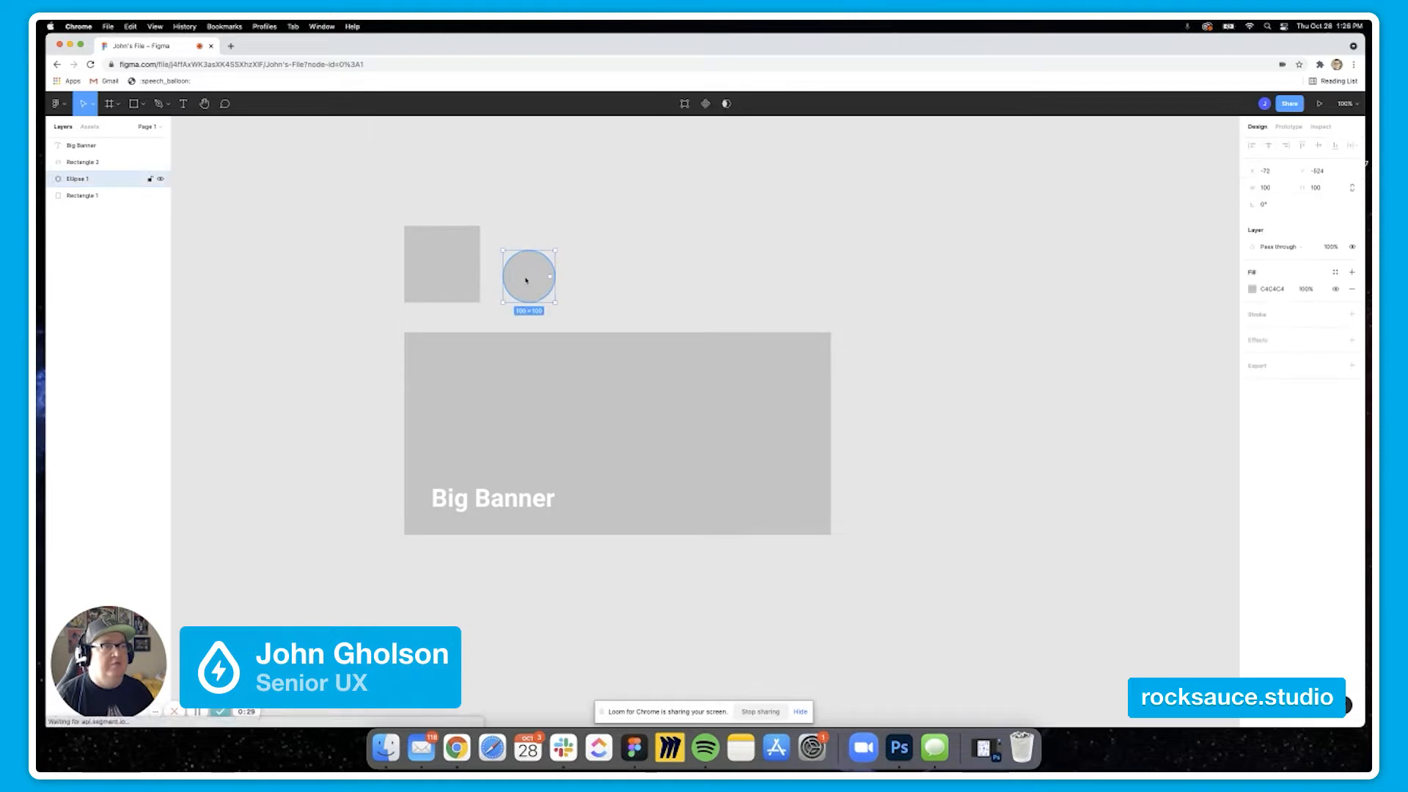
pyautogui.click(534, 391)
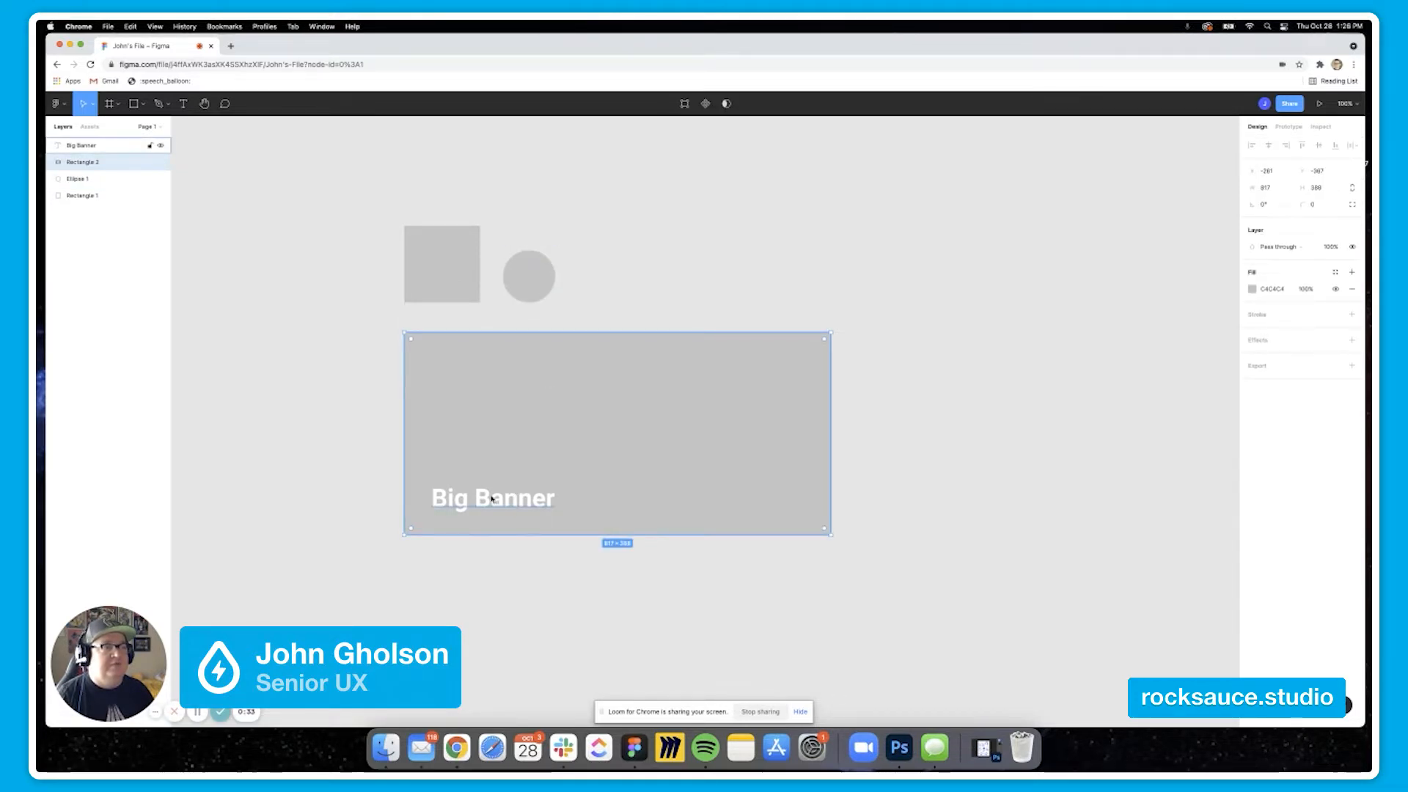
pyautogui.click(382, 474)
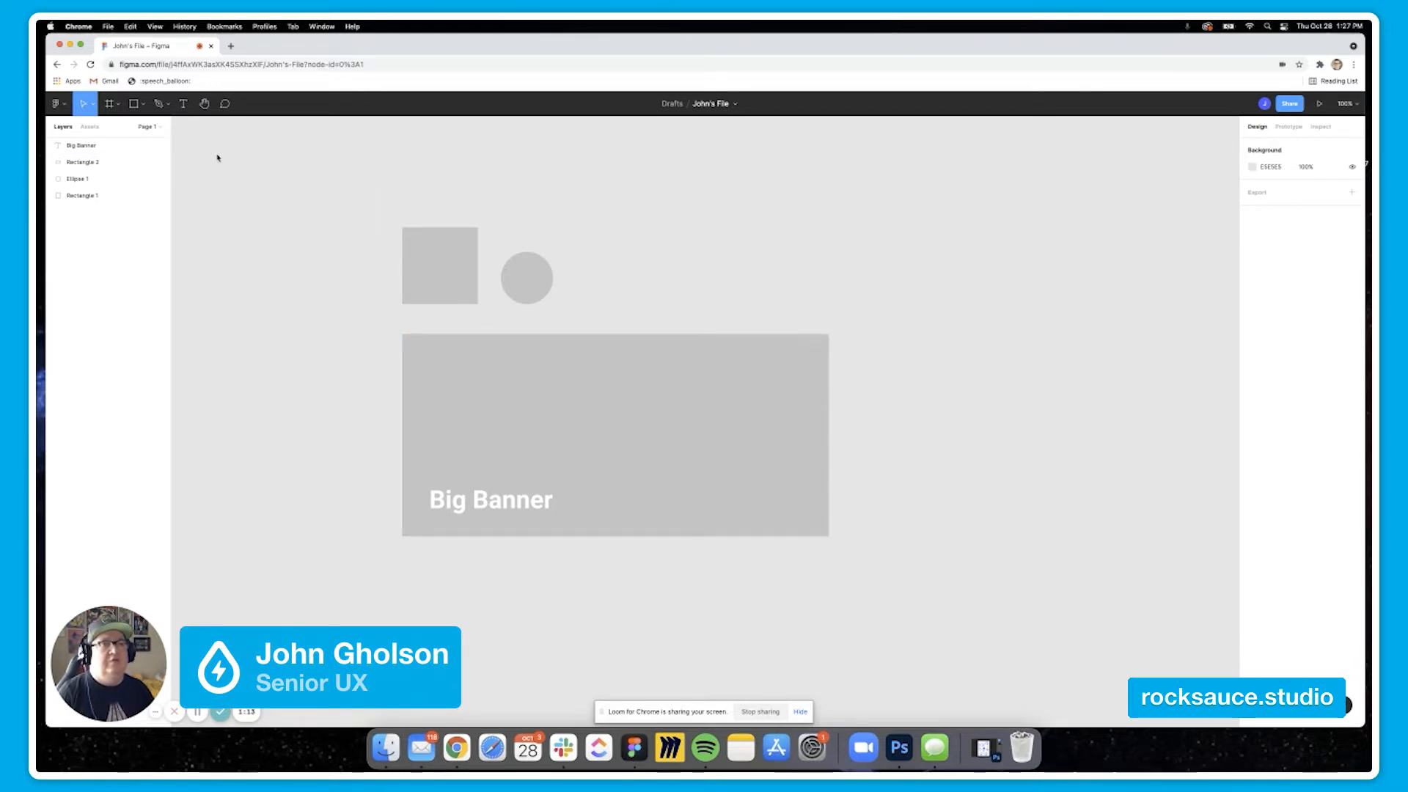
# Open the Community page for browsing plugins from the design file
pyautogui.click(64, 110)
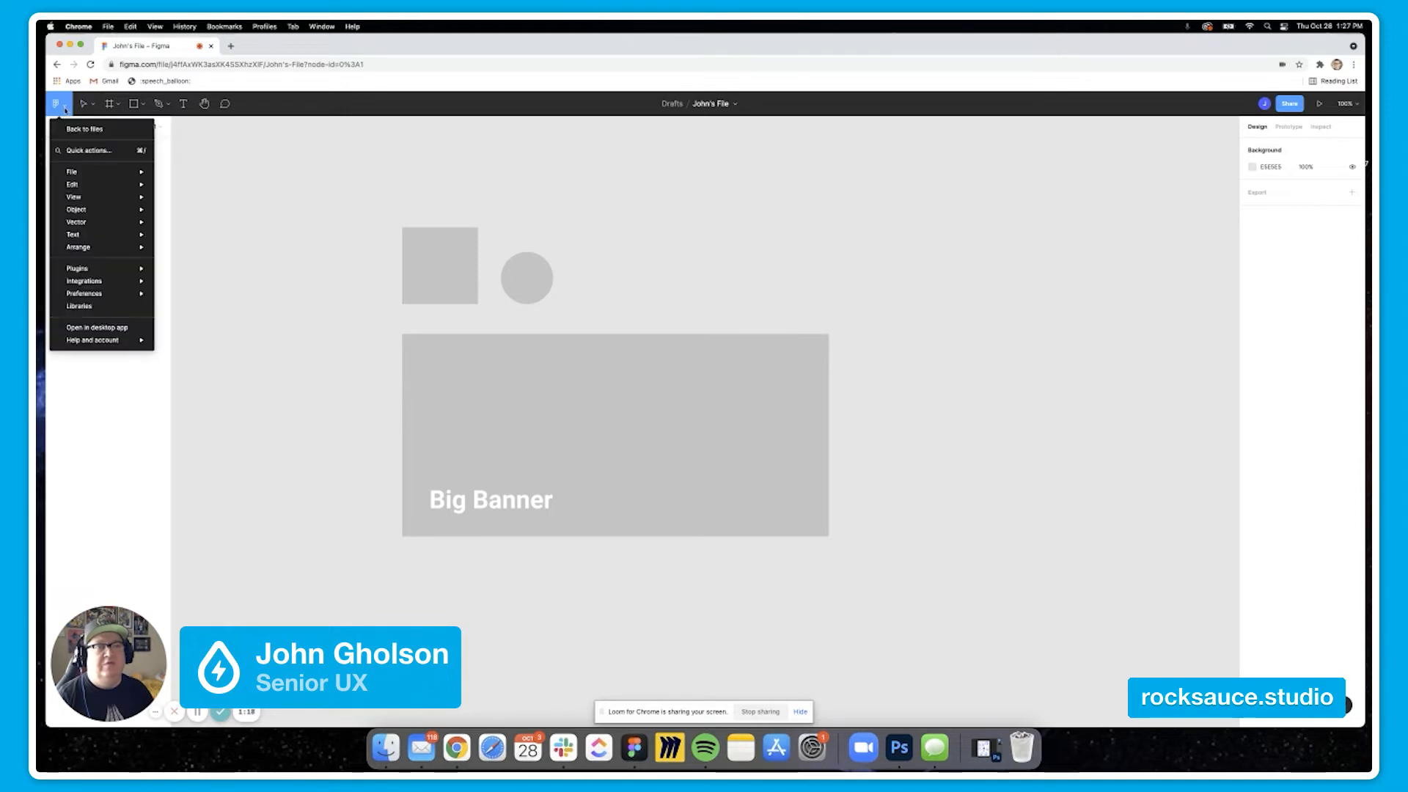
pyautogui.moveTo(105, 273)
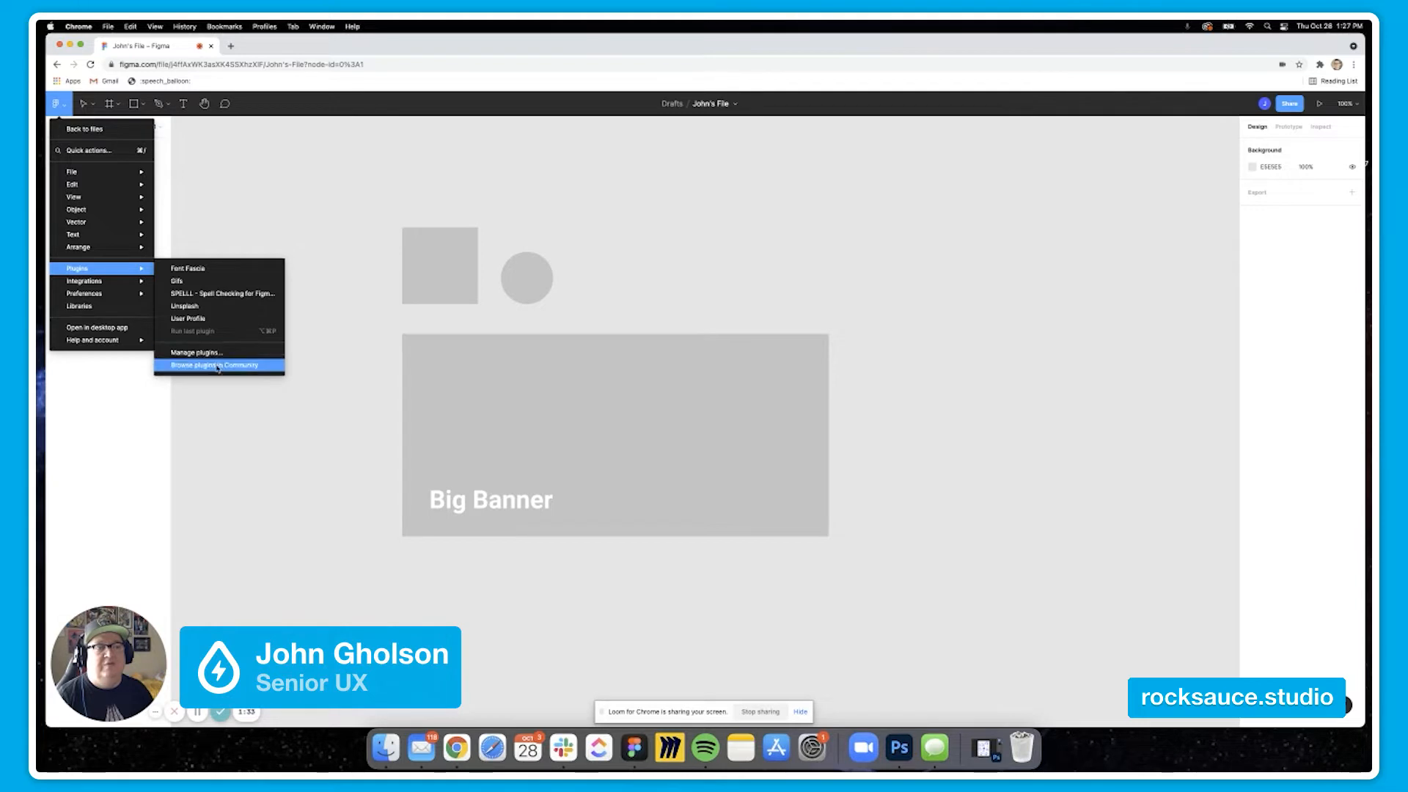
pyautogui.click(239, 371)
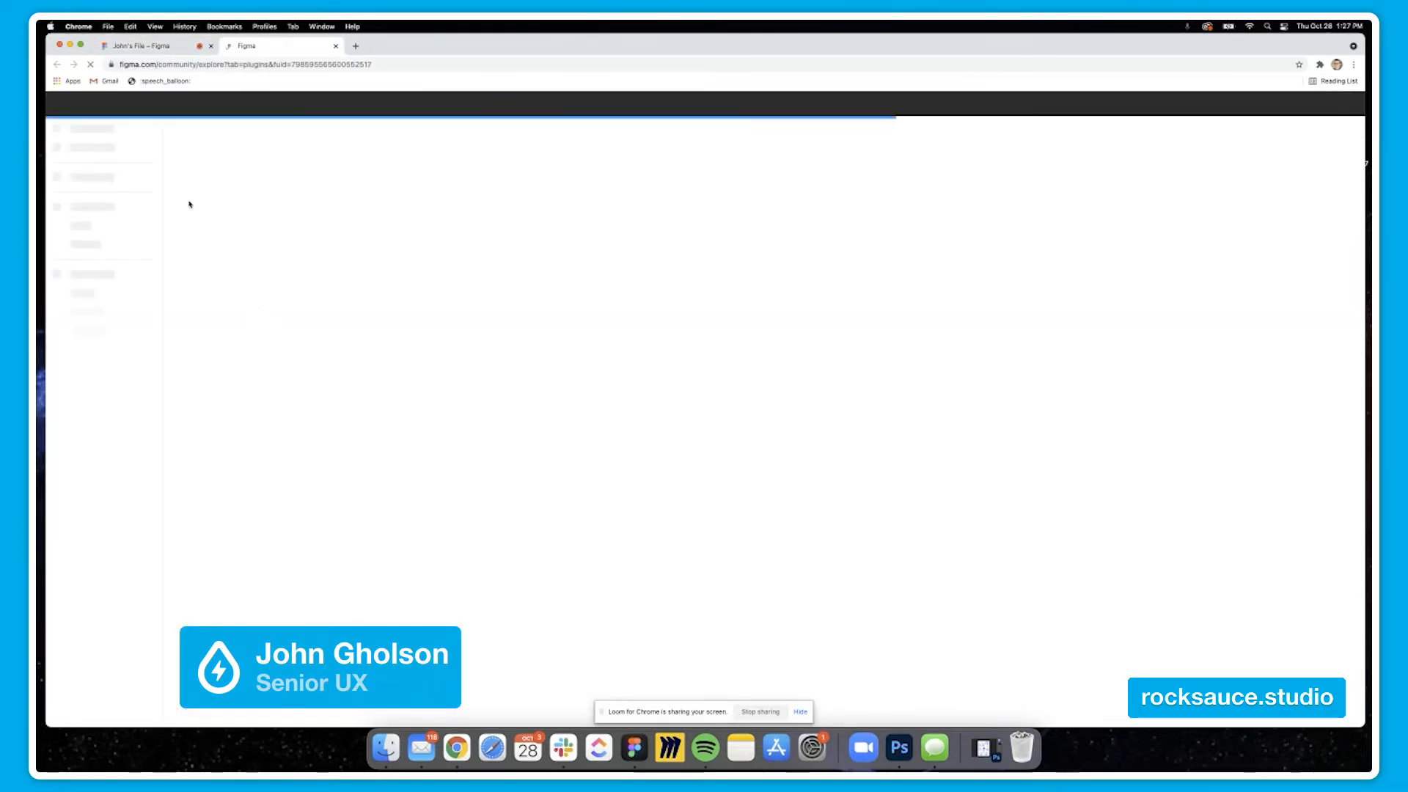
pyautogui.click(139, 45)
pyautogui.click(167, 249)
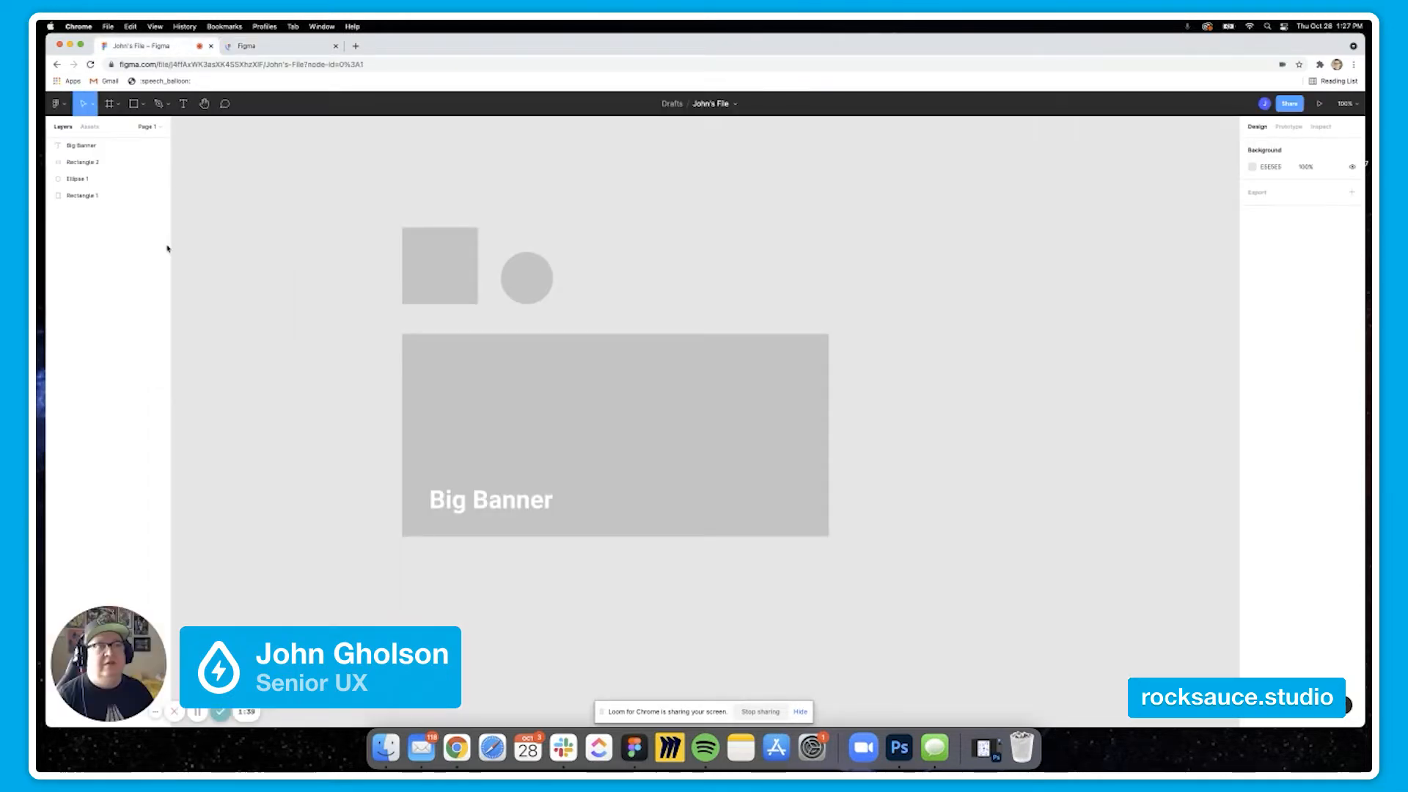
pyautogui.click(63, 108)
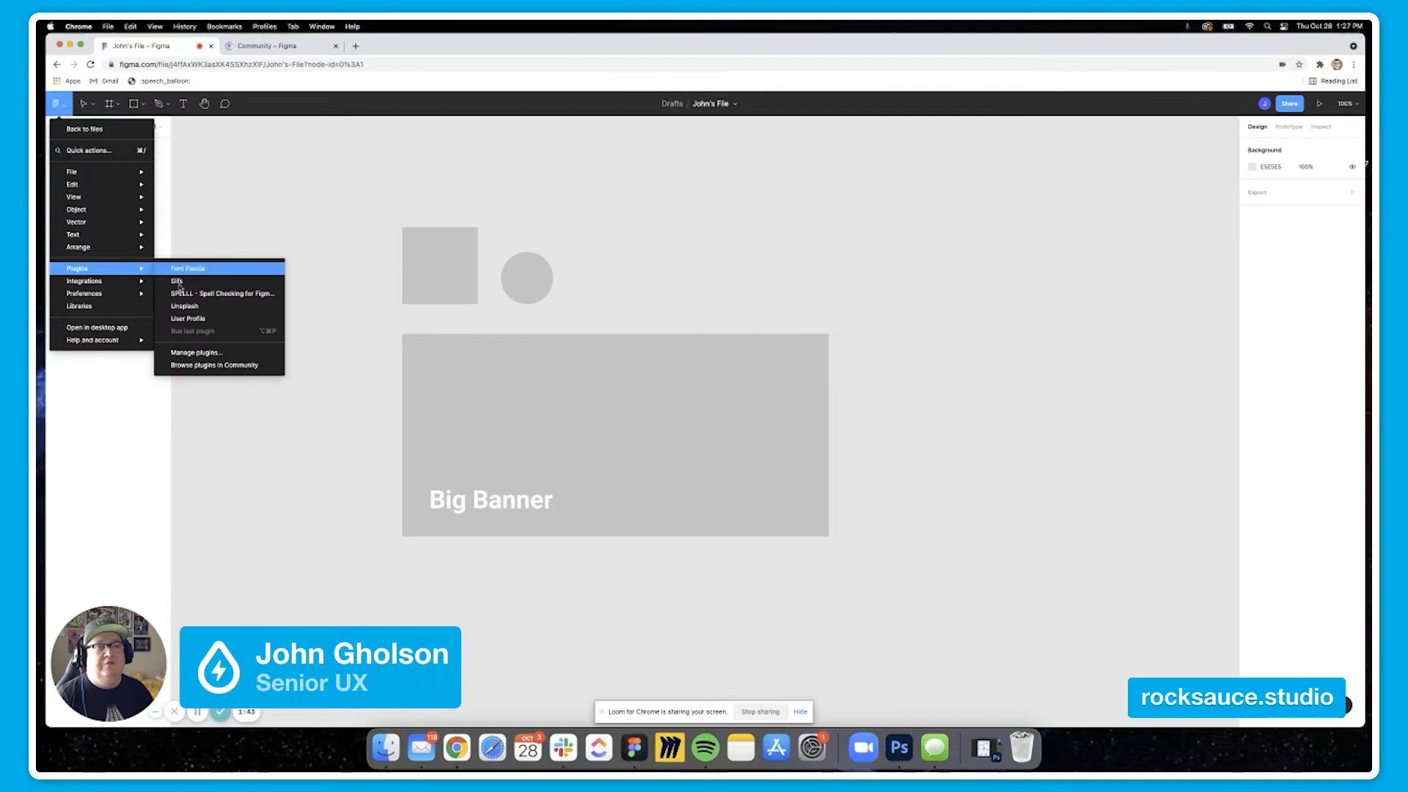
# Search the Community plugins for "unsplash", and close the Community page to return to the design file
pyautogui.click(263, 48)
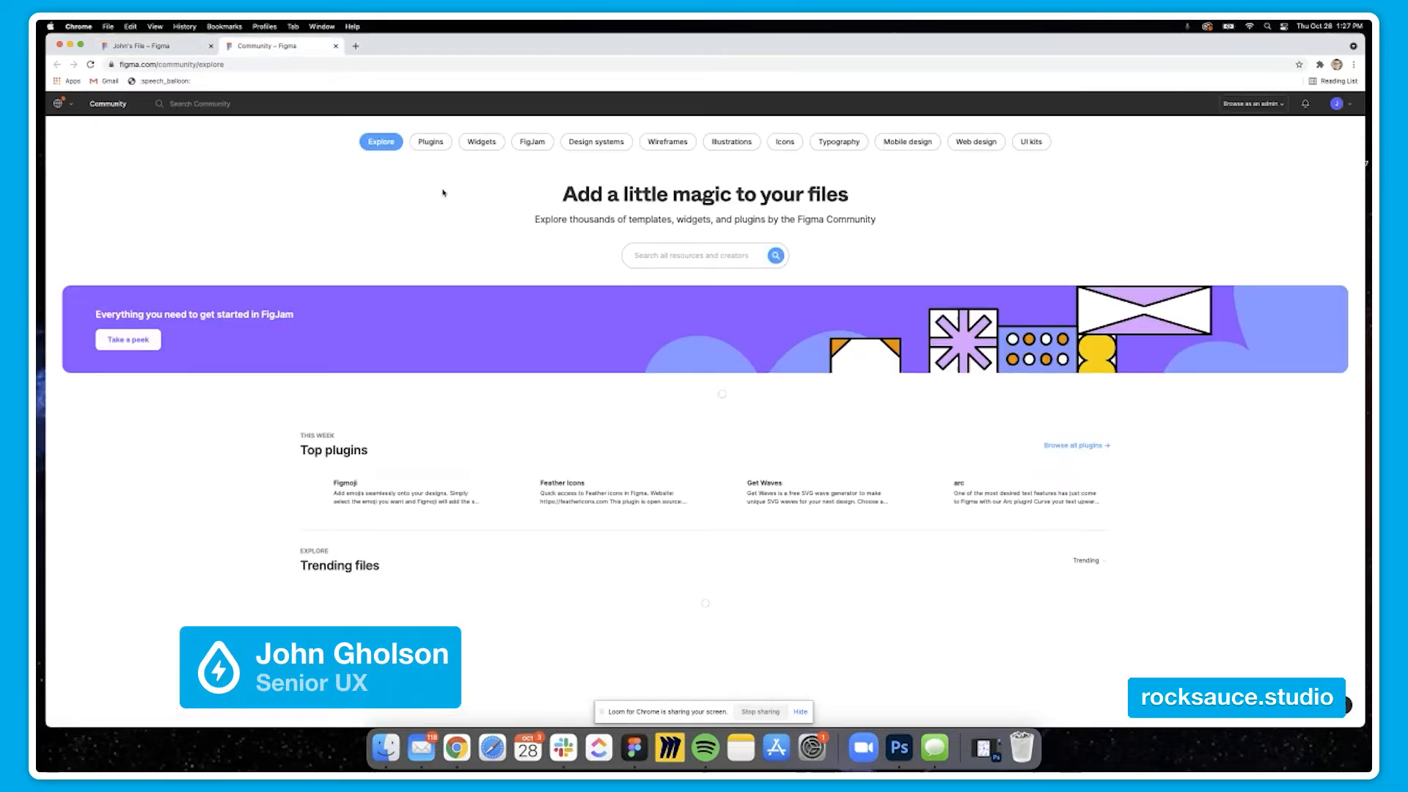
pyautogui.click(430, 142)
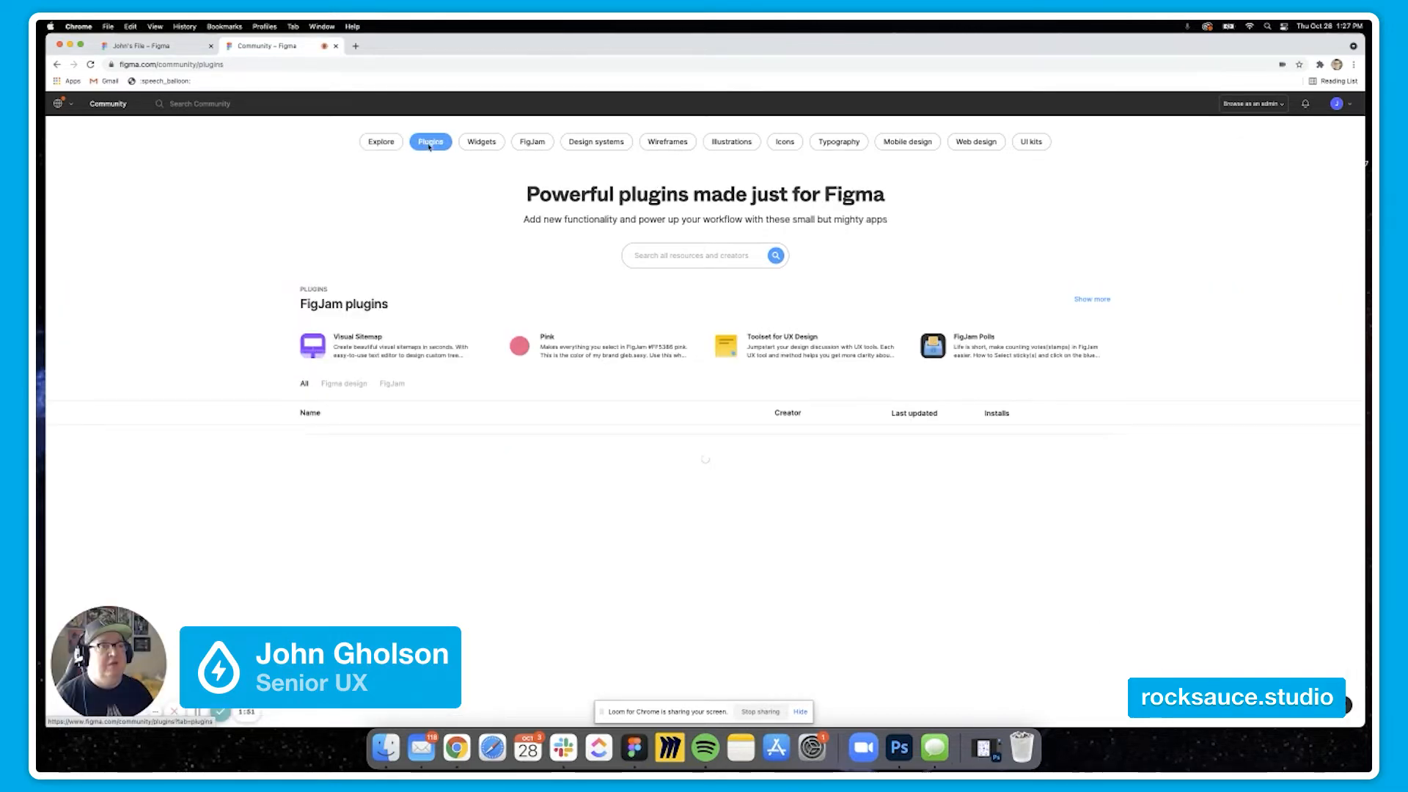
pyautogui.click(662, 258)
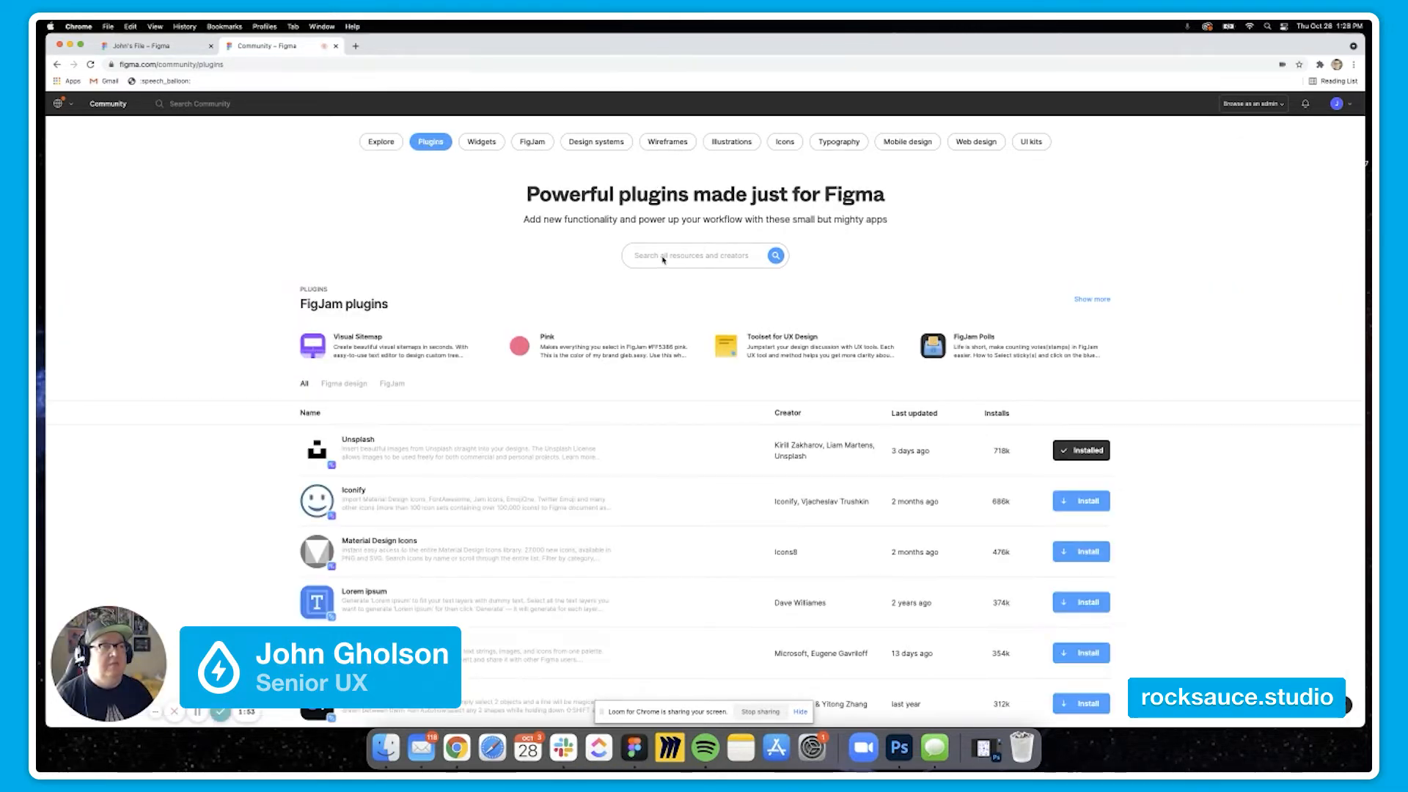
pyautogui.write('unsplash')
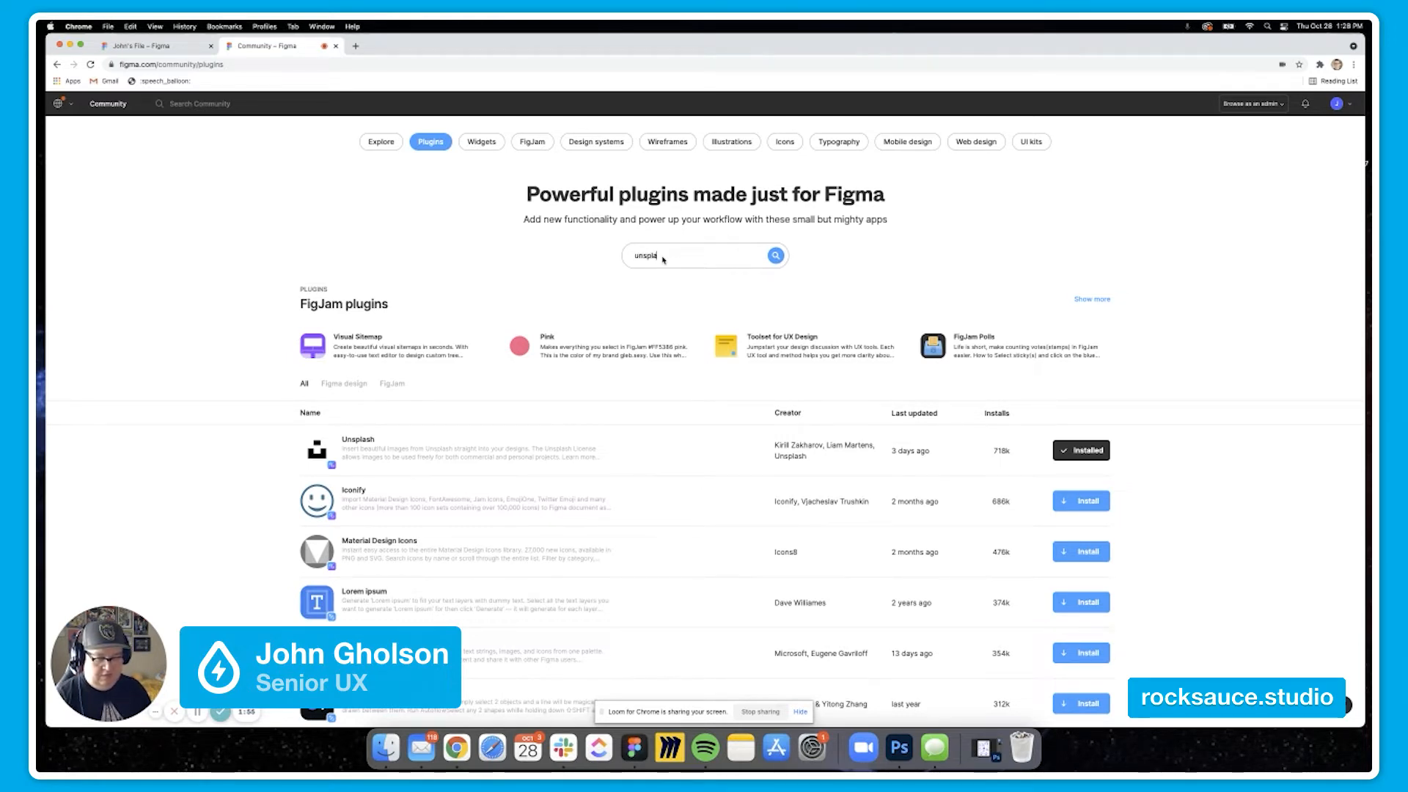
pyautogui.click(776, 257)
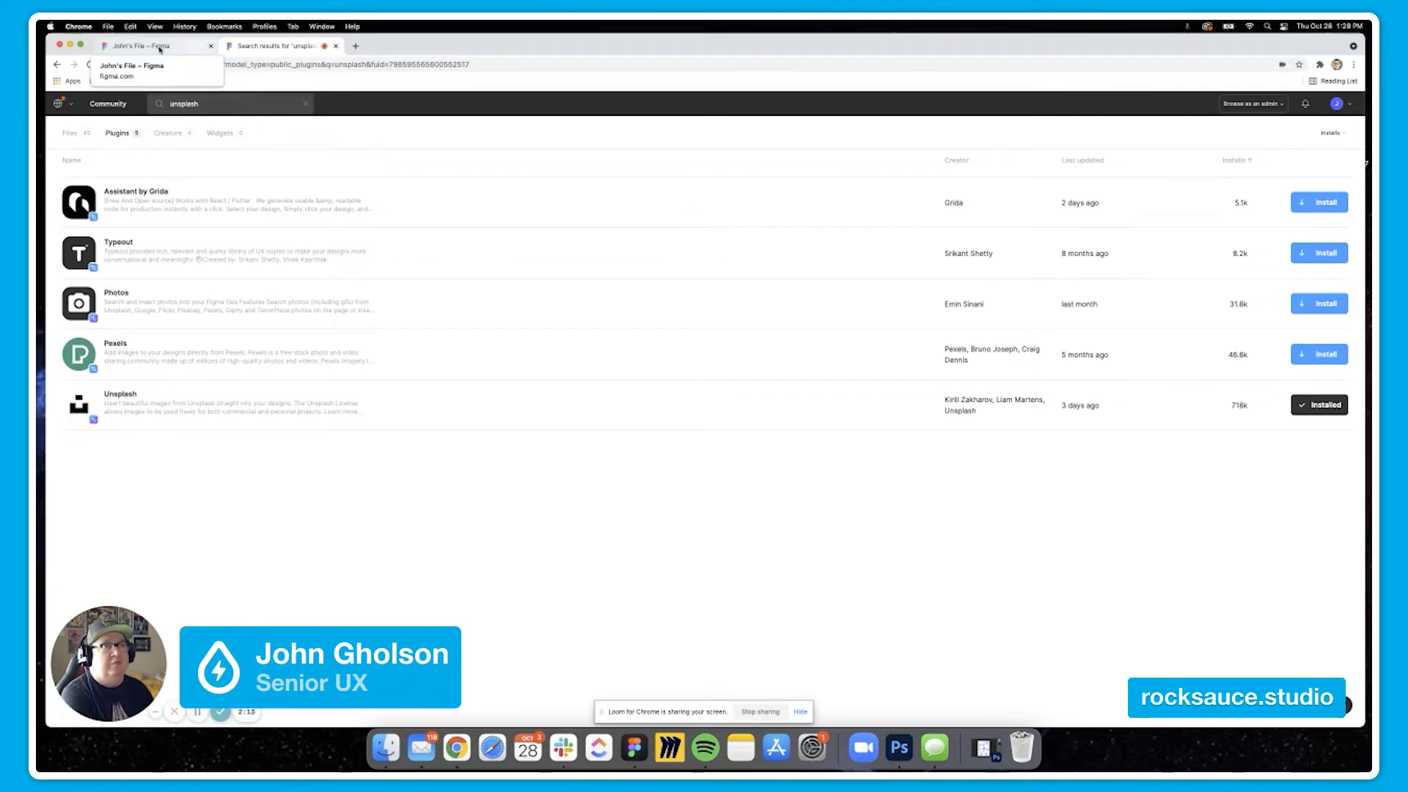
pyautogui.click(336, 46)
pyautogui.click(407, 234)
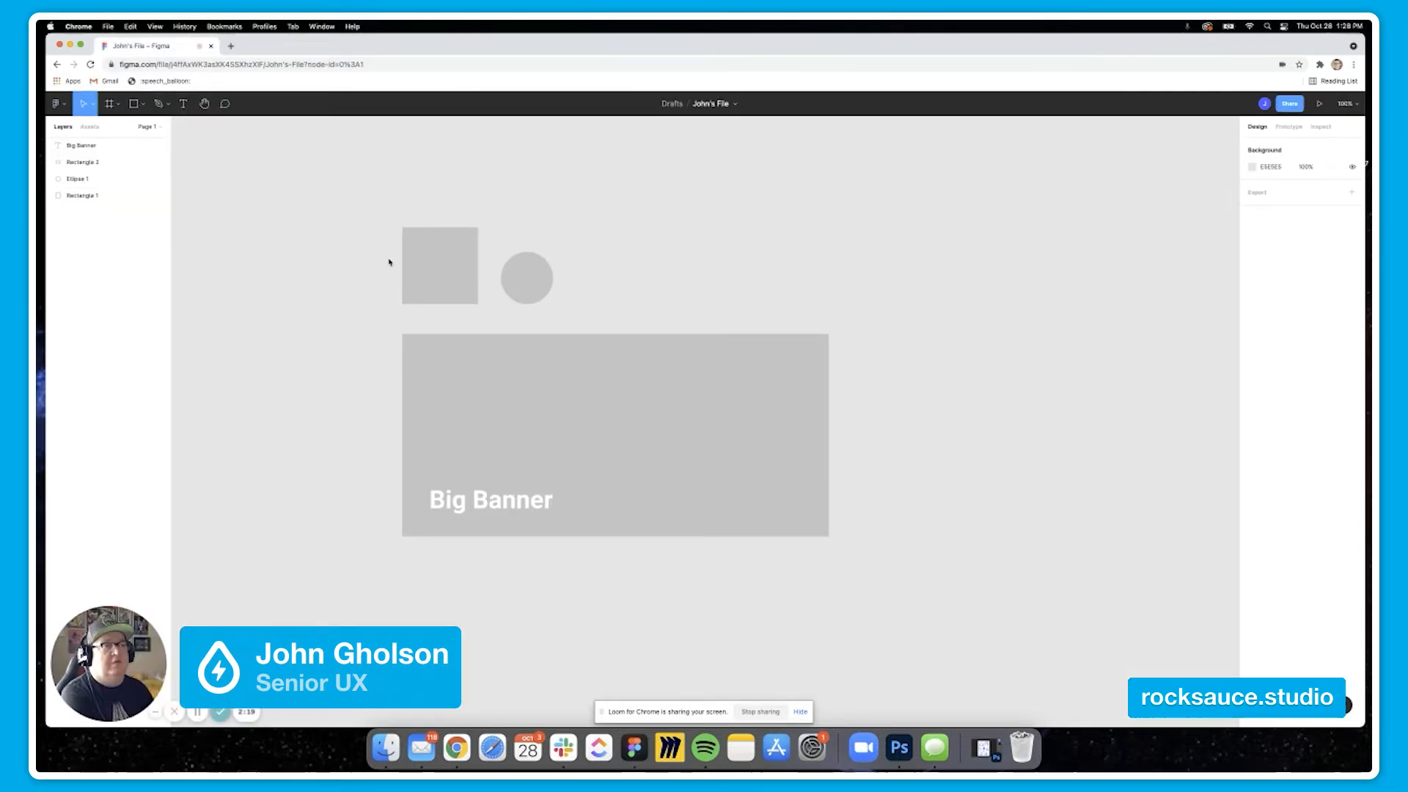
# Run the Unsplash plugin on the gray placeholder circle
pyautogui.click(525, 280)
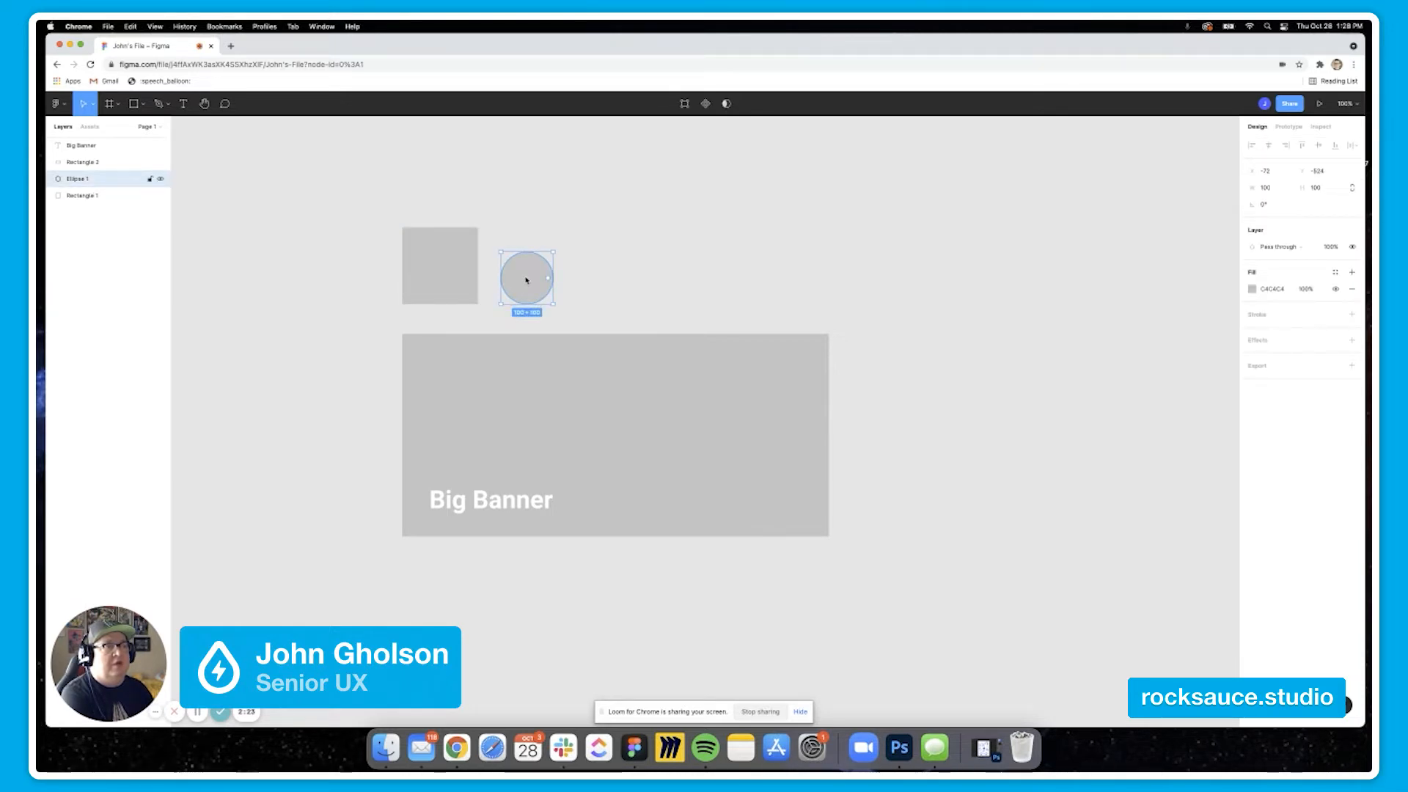
pyautogui.rightClick(527, 280)
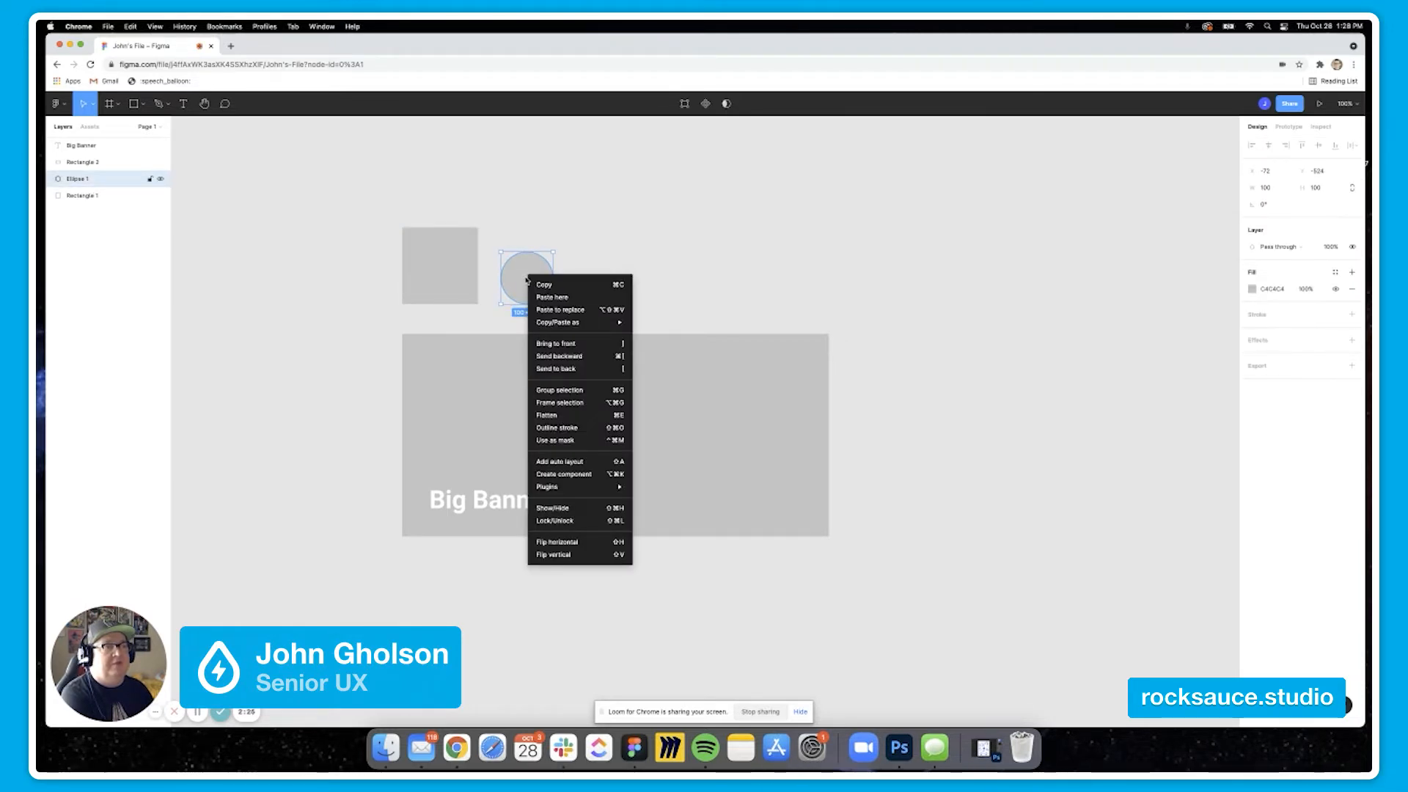
pyautogui.moveTo(561, 490)
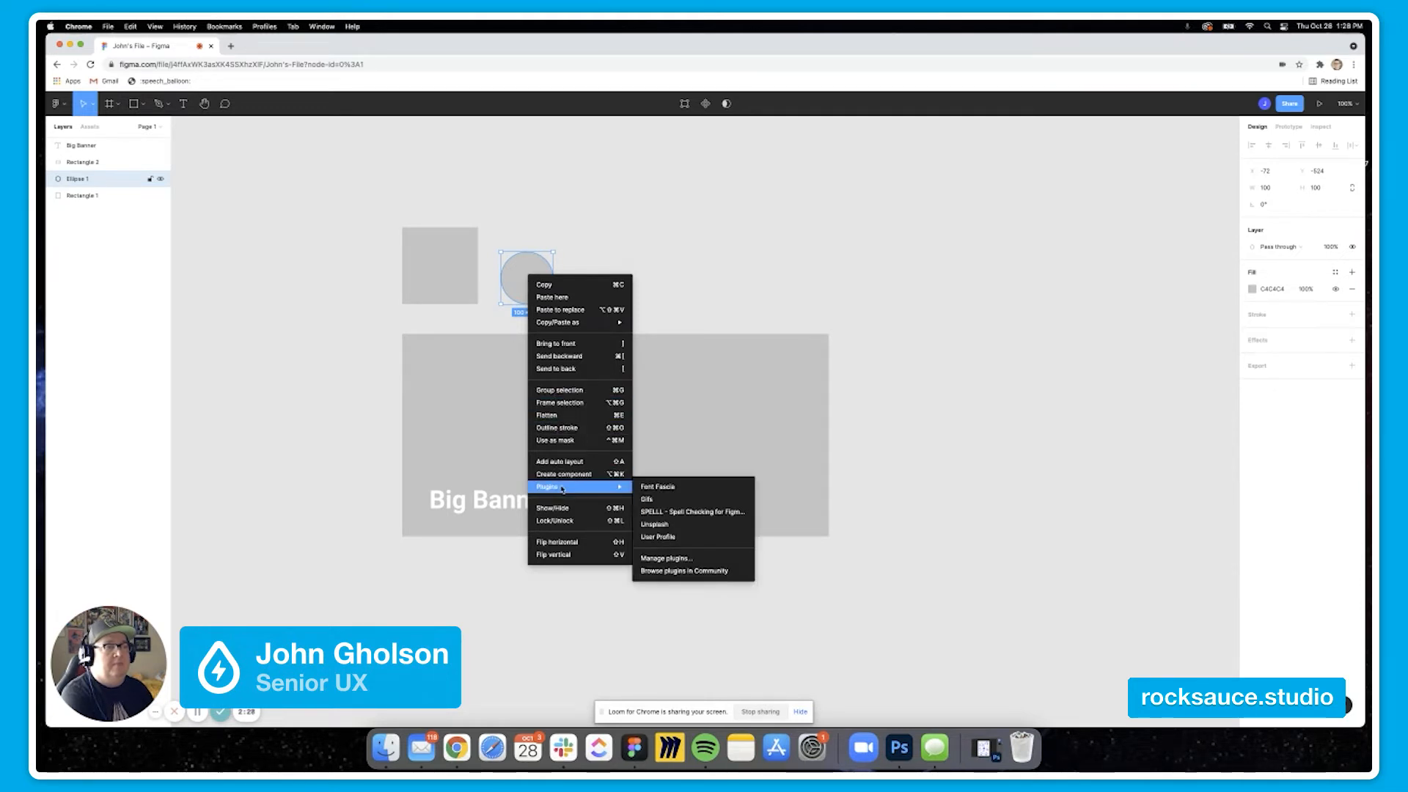
pyautogui.click(661, 525)
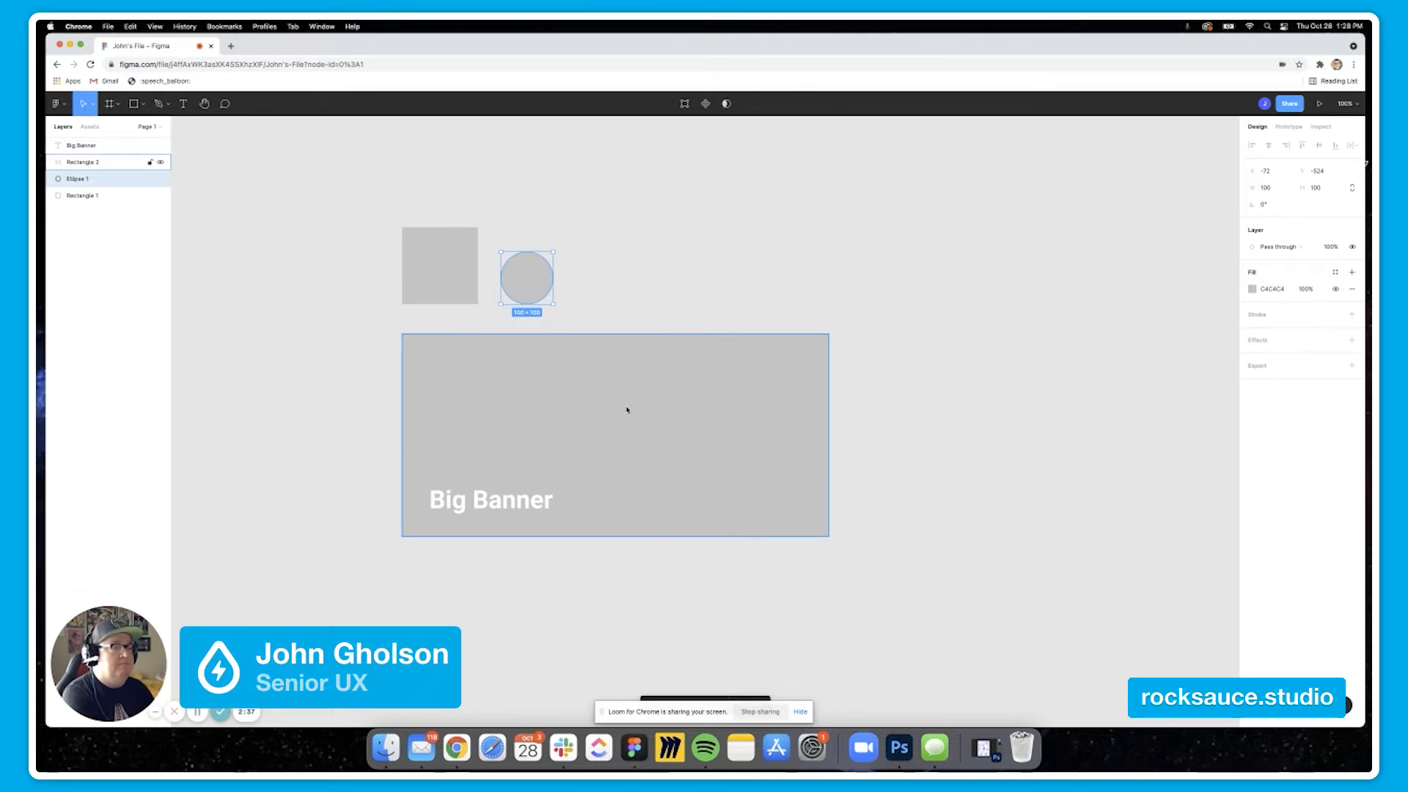
pyautogui.scroll(-2, 629, 488)
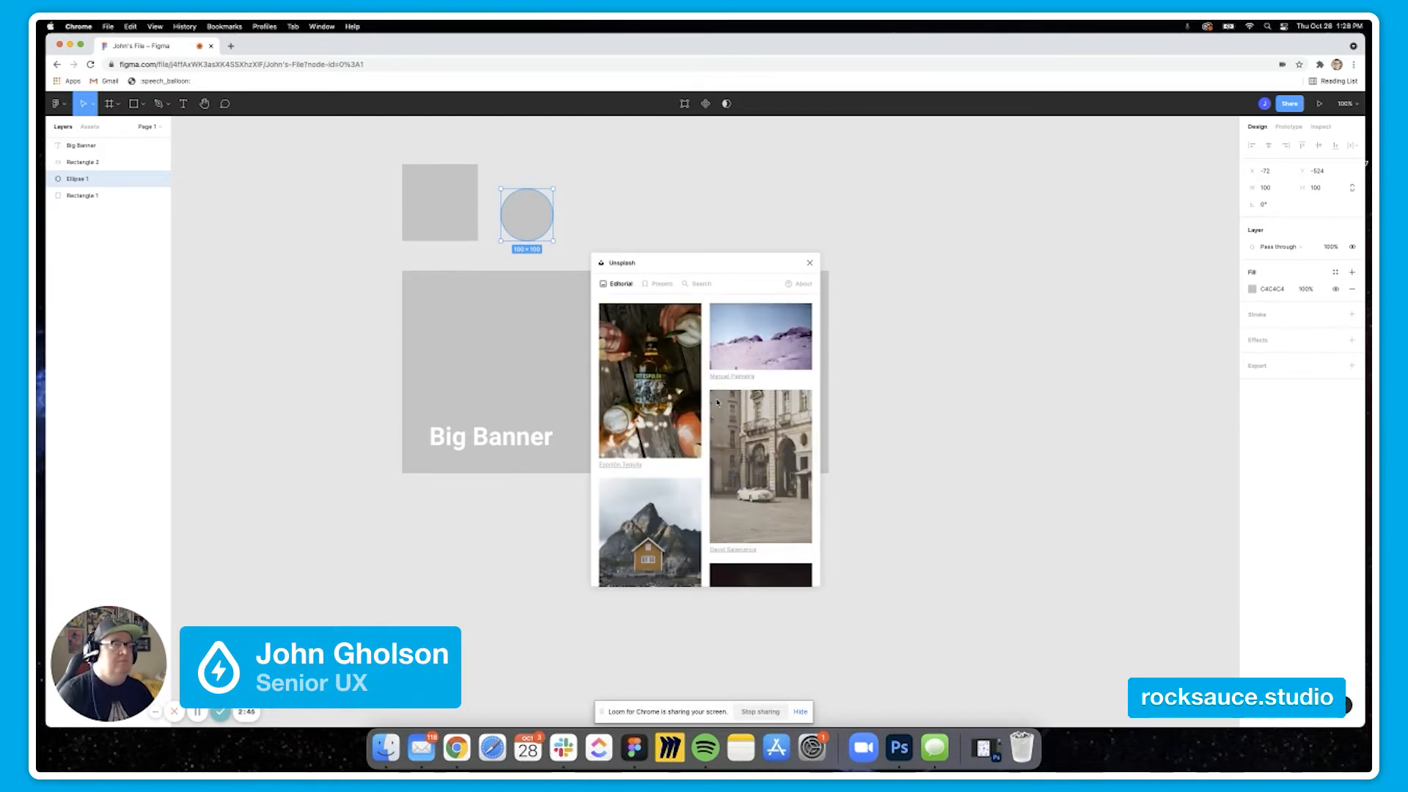
# Browse the Editorial photos offered by the Unsplash plugin
pyautogui.scroll(-2, 663, 362)
pyautogui.scroll(2, 662, 362)
pyautogui.scroll(-2, 663, 362)
pyautogui.scroll(-1, 662, 361)
pyautogui.scroll(2, 663, 361)
pyautogui.scroll(-1, 662, 362)
pyautogui.scroll(2, 662, 362)
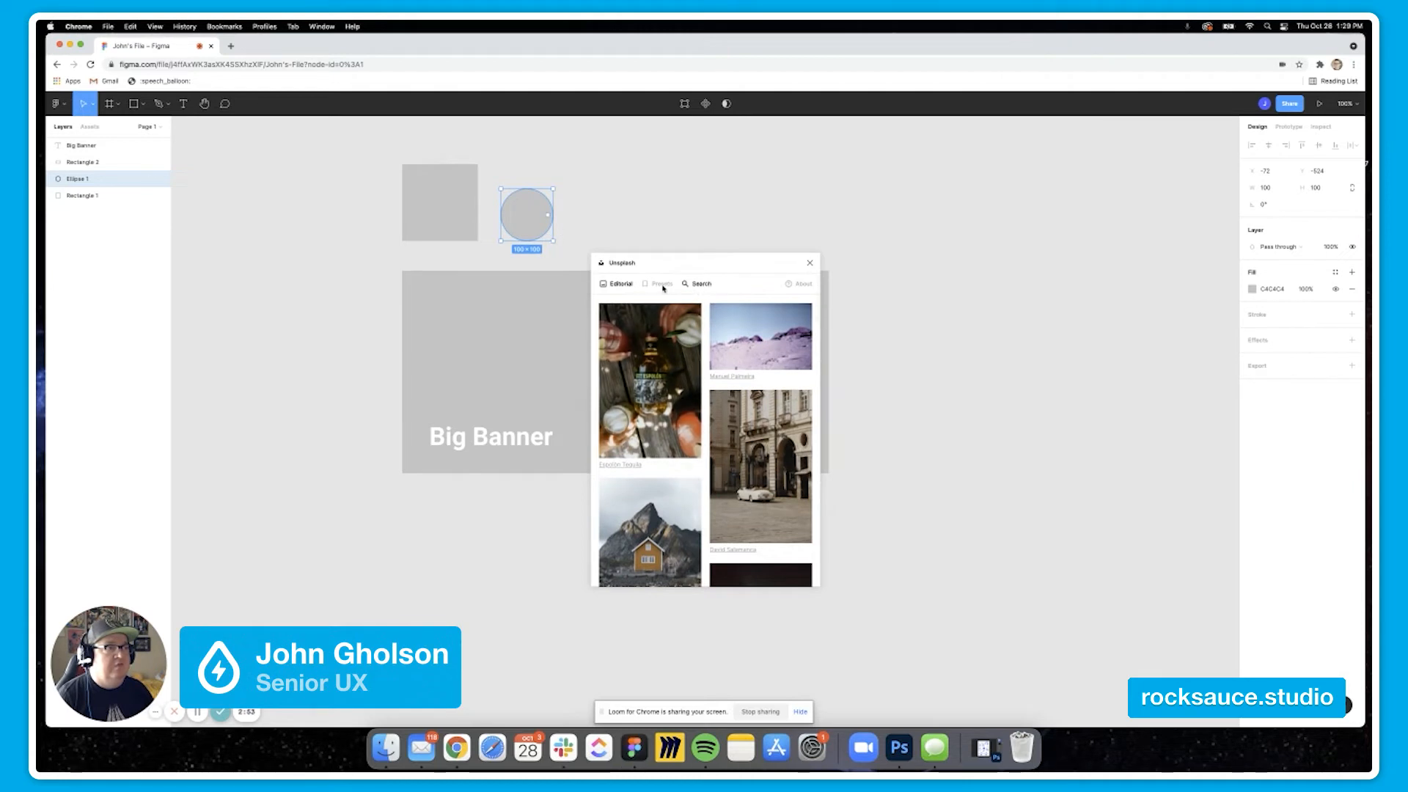
# Search the Unsplash plugin's photos for "young woman"
pyautogui.click(702, 284)
pyautogui.click(681, 314)
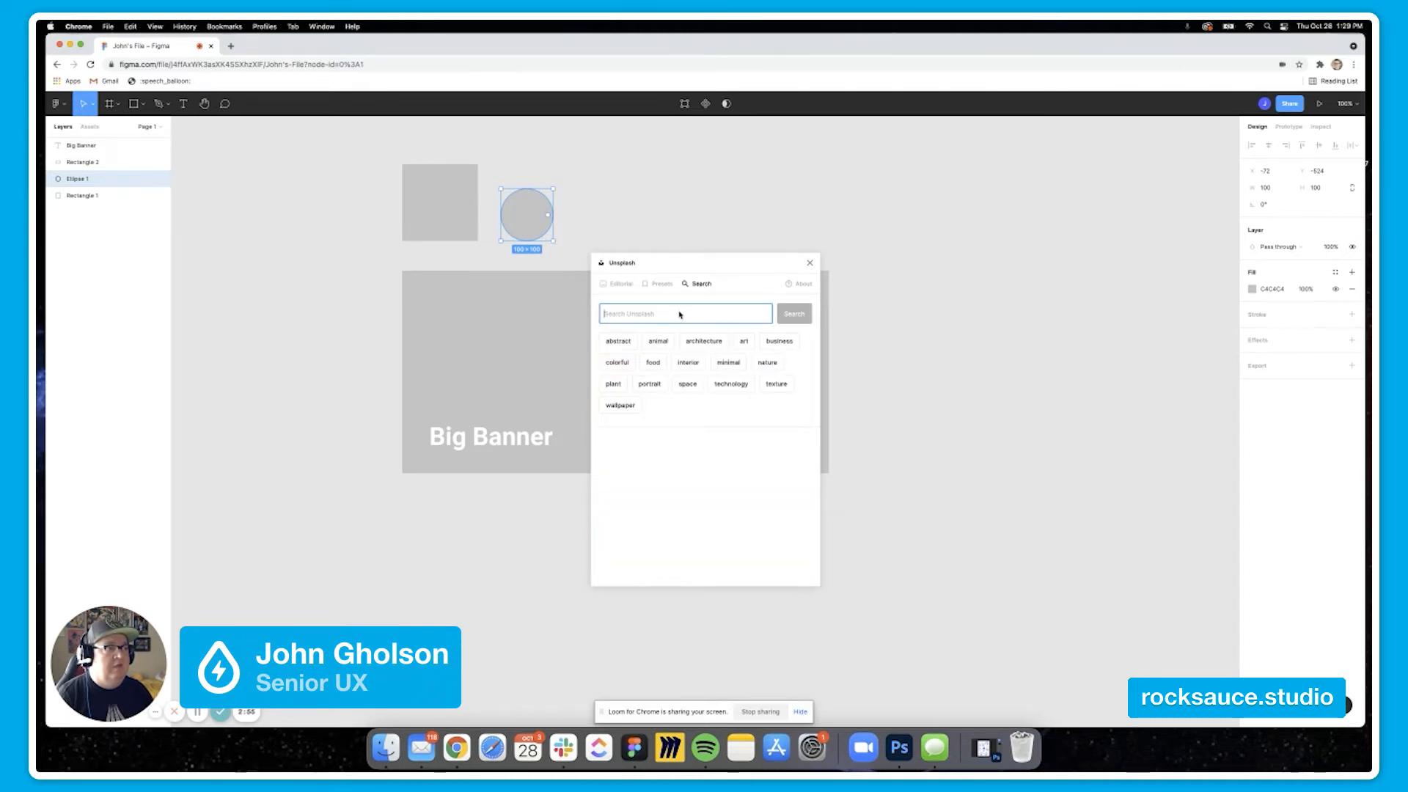
pyautogui.write('young woman')
pyautogui.click(794, 315)
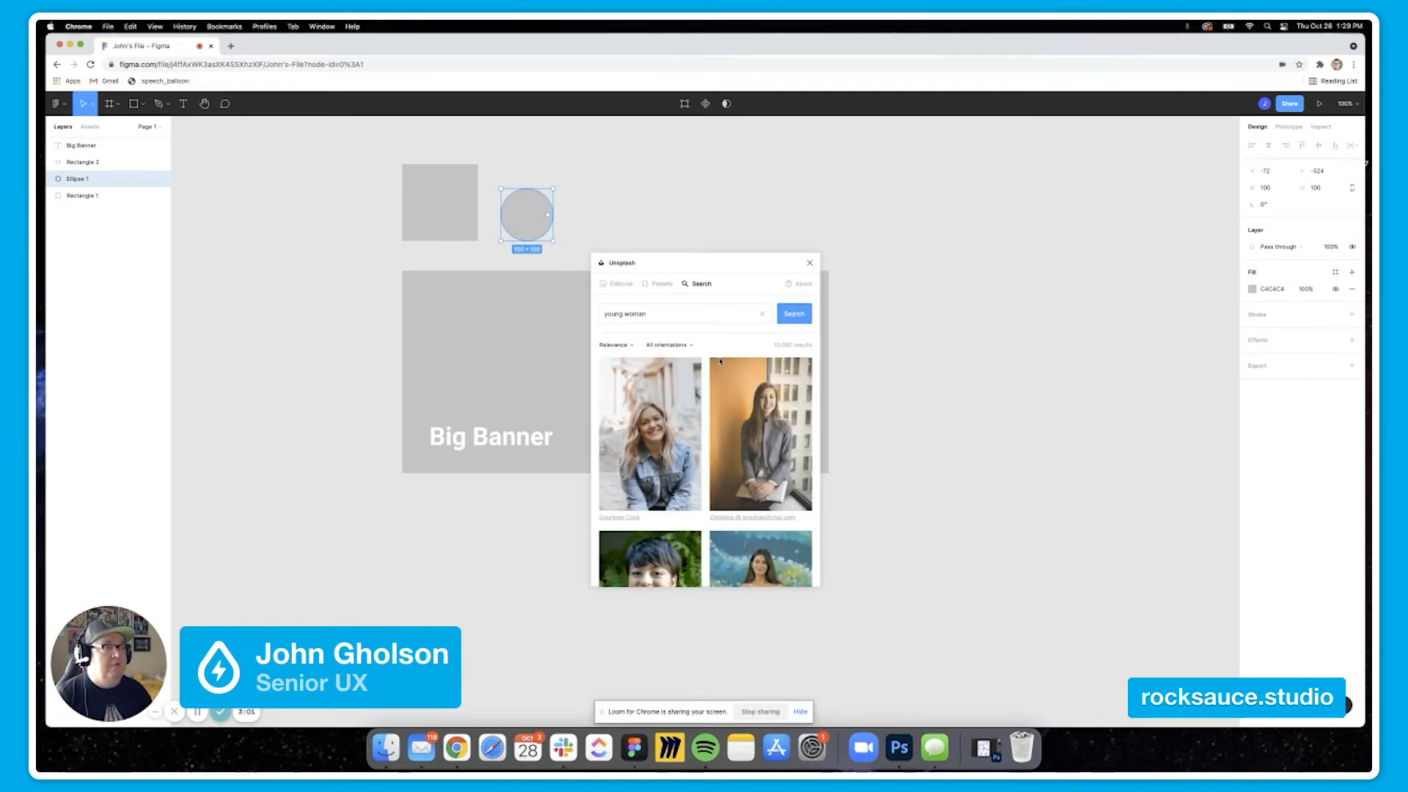
# Fill the circle with the portrait of the short-haired woman in a black turtleneck, and close the Unsplash plugin
pyautogui.scroll(-2, 715, 407)
pyautogui.scroll(-5, 716, 408)
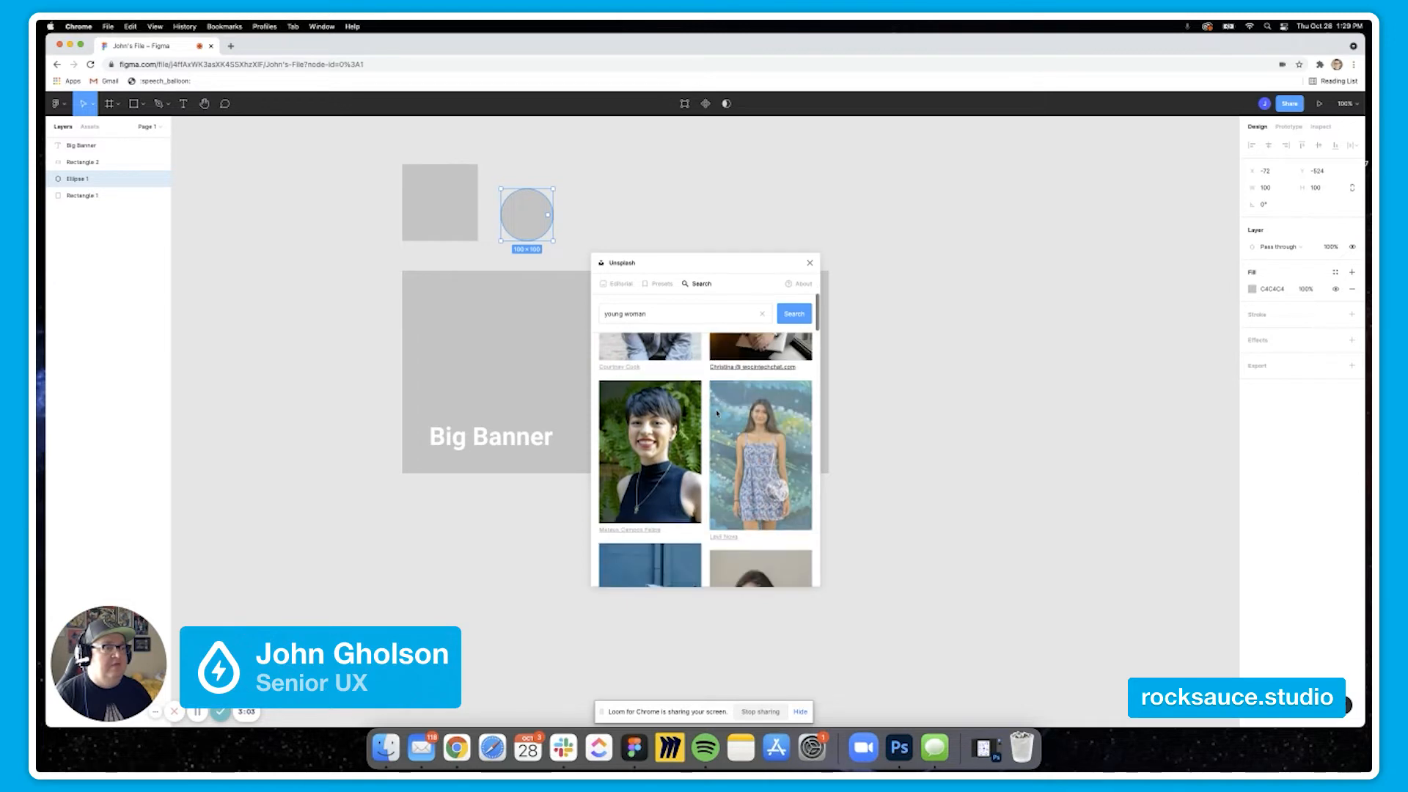
pyautogui.scroll(-6, 718, 413)
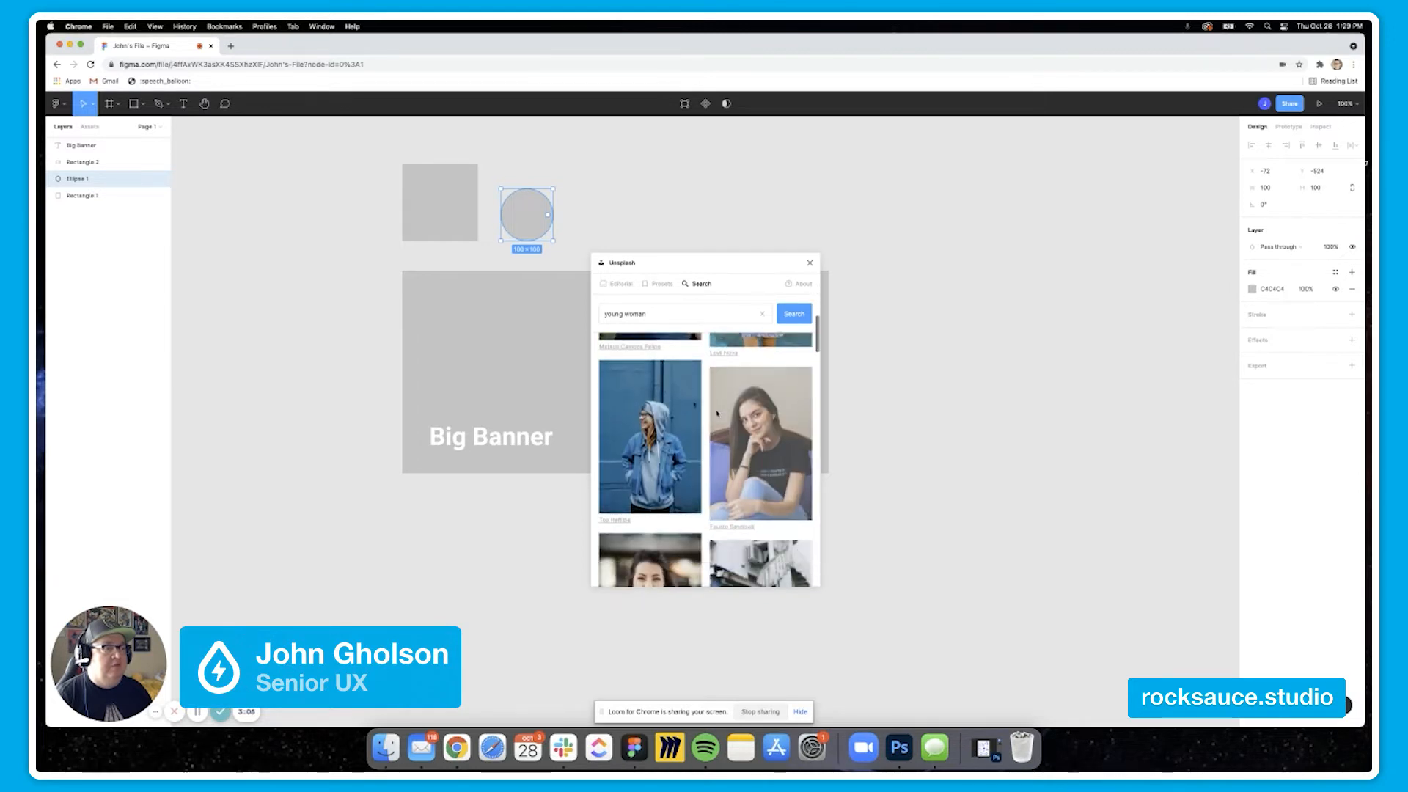
pyautogui.scroll(-5, 718, 413)
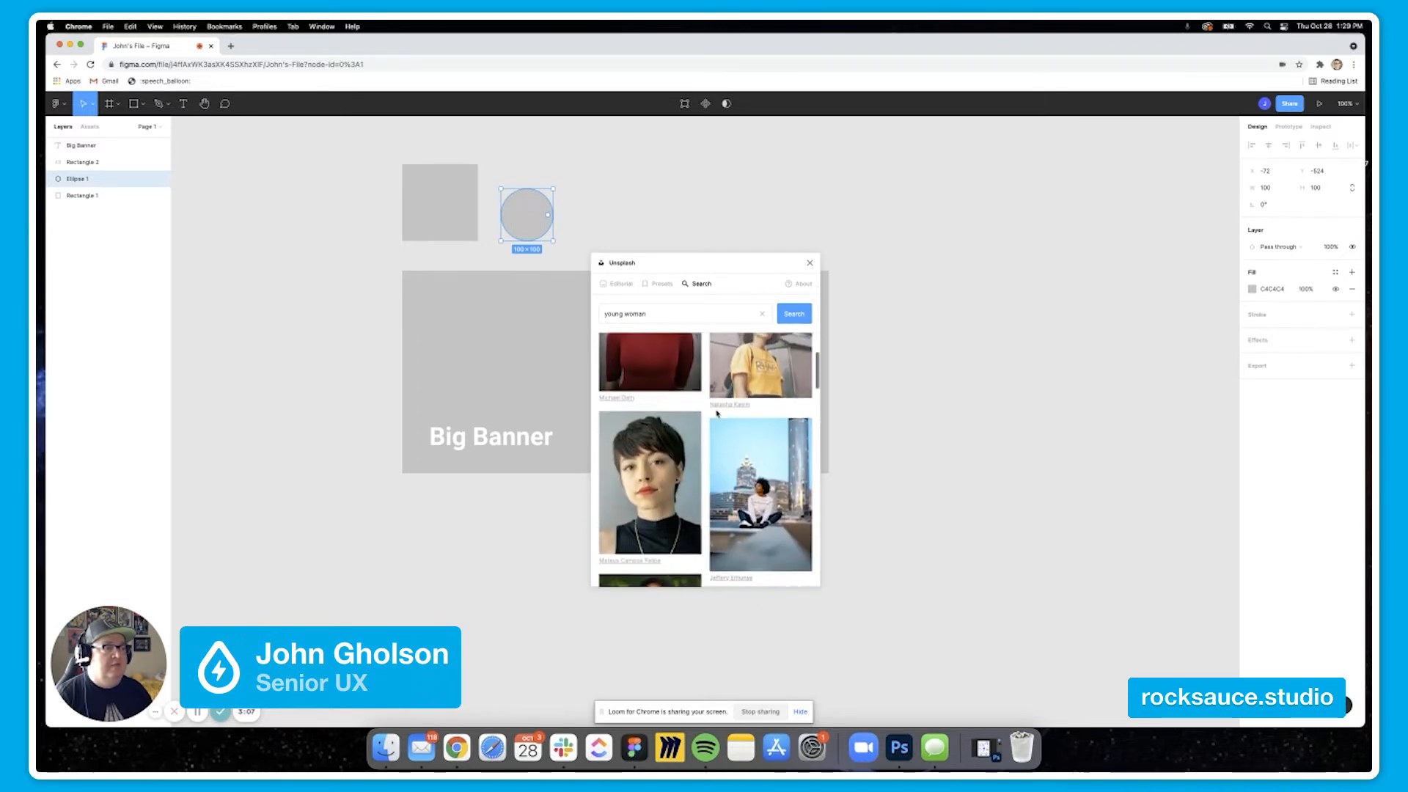
pyautogui.click(666, 449)
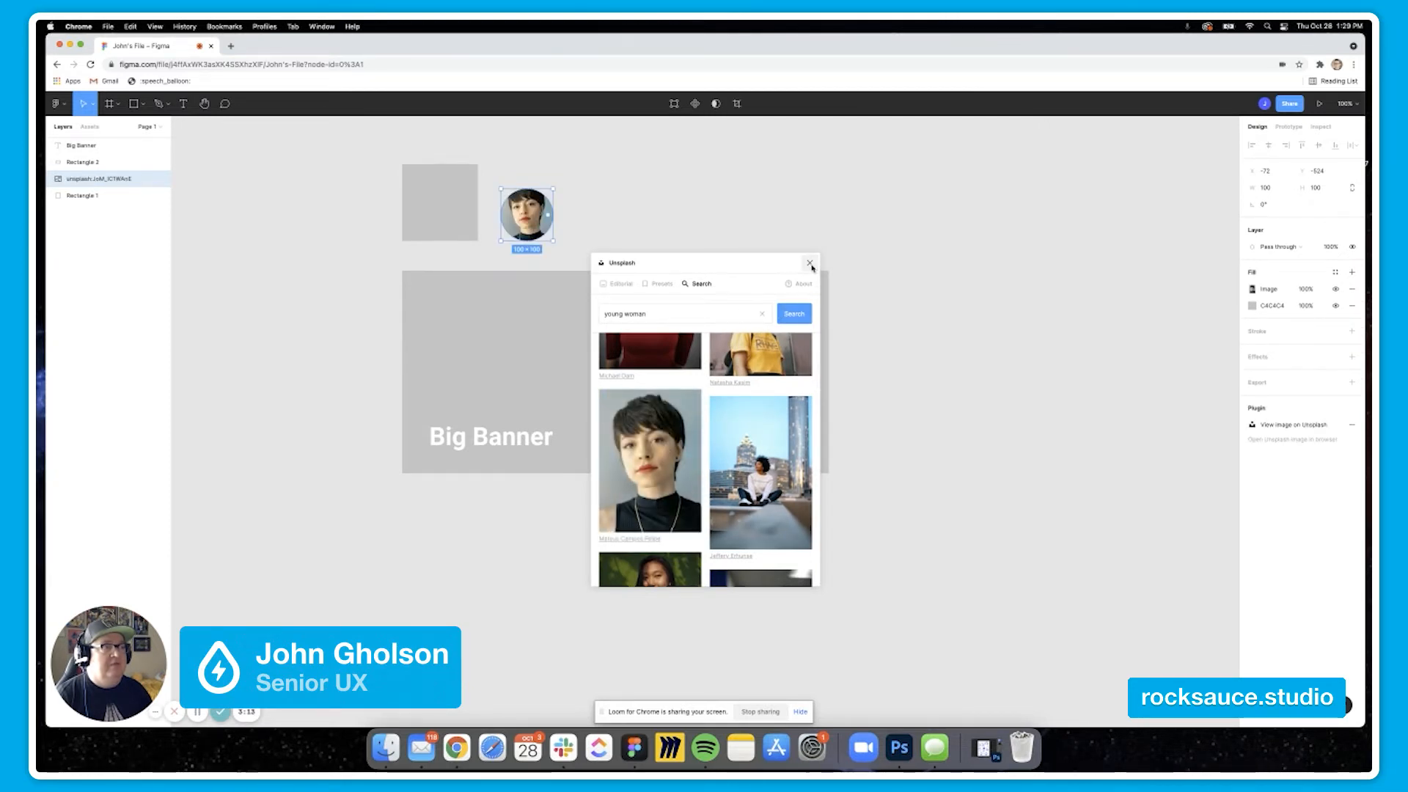
pyautogui.click(810, 263)
pyautogui.click(556, 220)
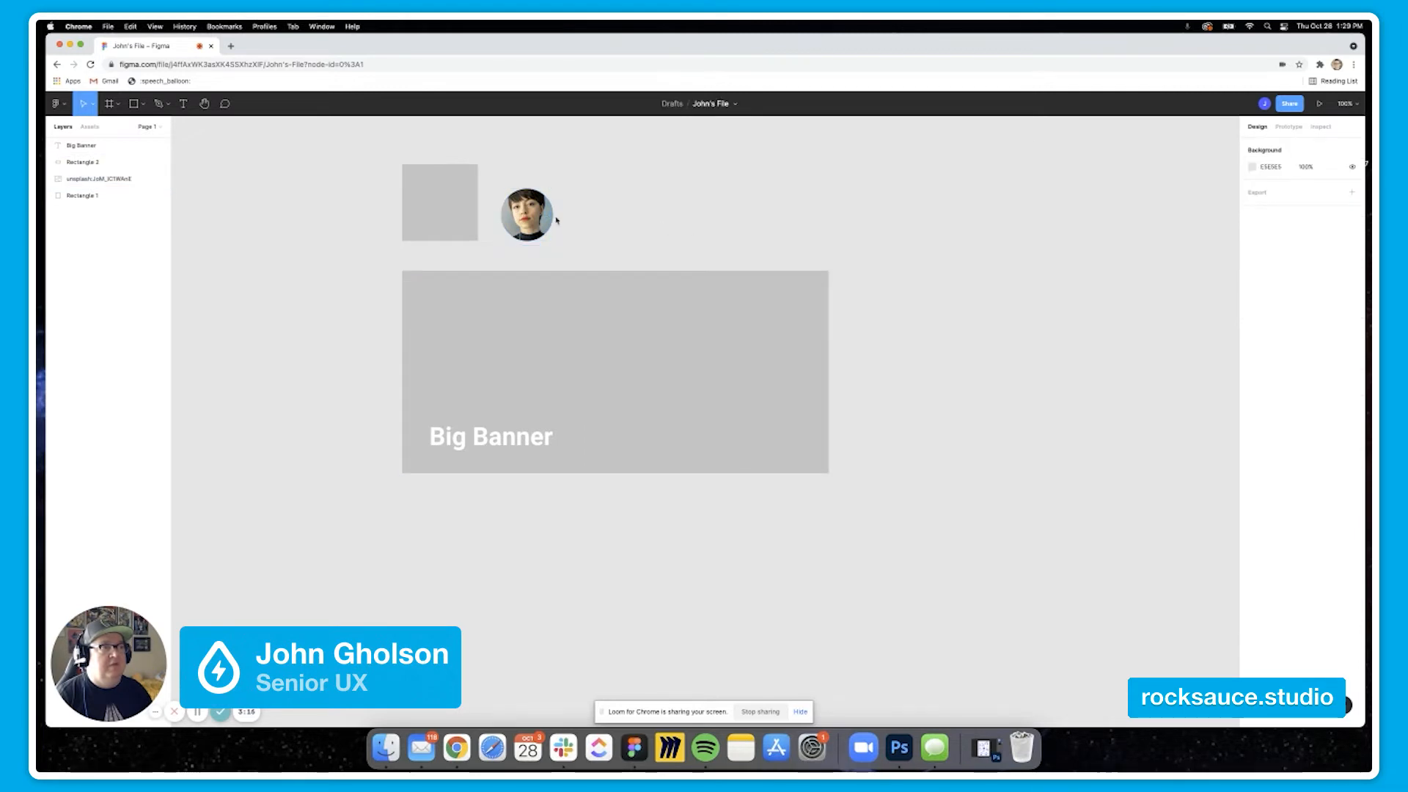
# Switch the circle's image fill to Crop, reduce the circle to about 85 × 85, and shift the photo slightly down to frame the face
pyautogui.click(540, 220)
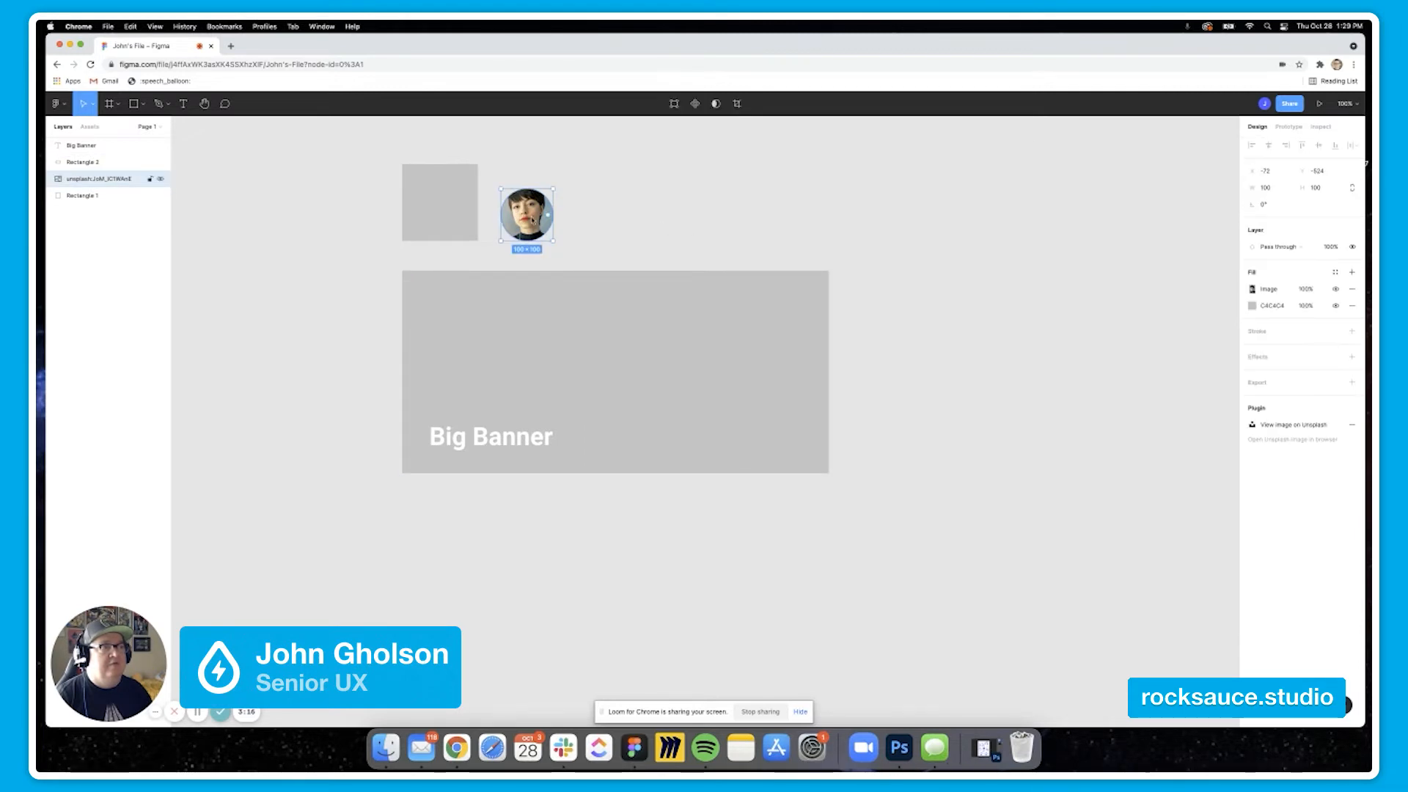
pyautogui.click(1252, 290)
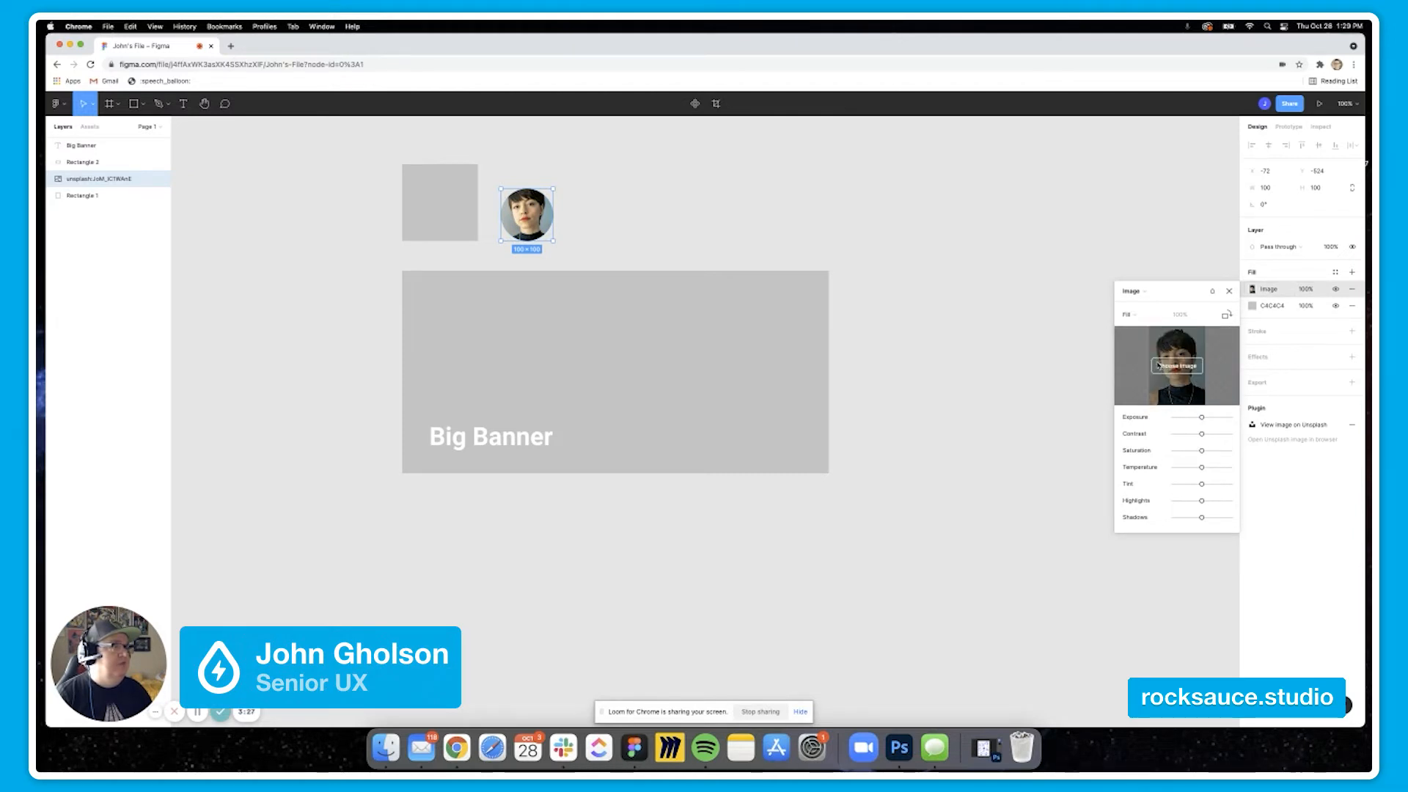
pyautogui.click(1163, 317)
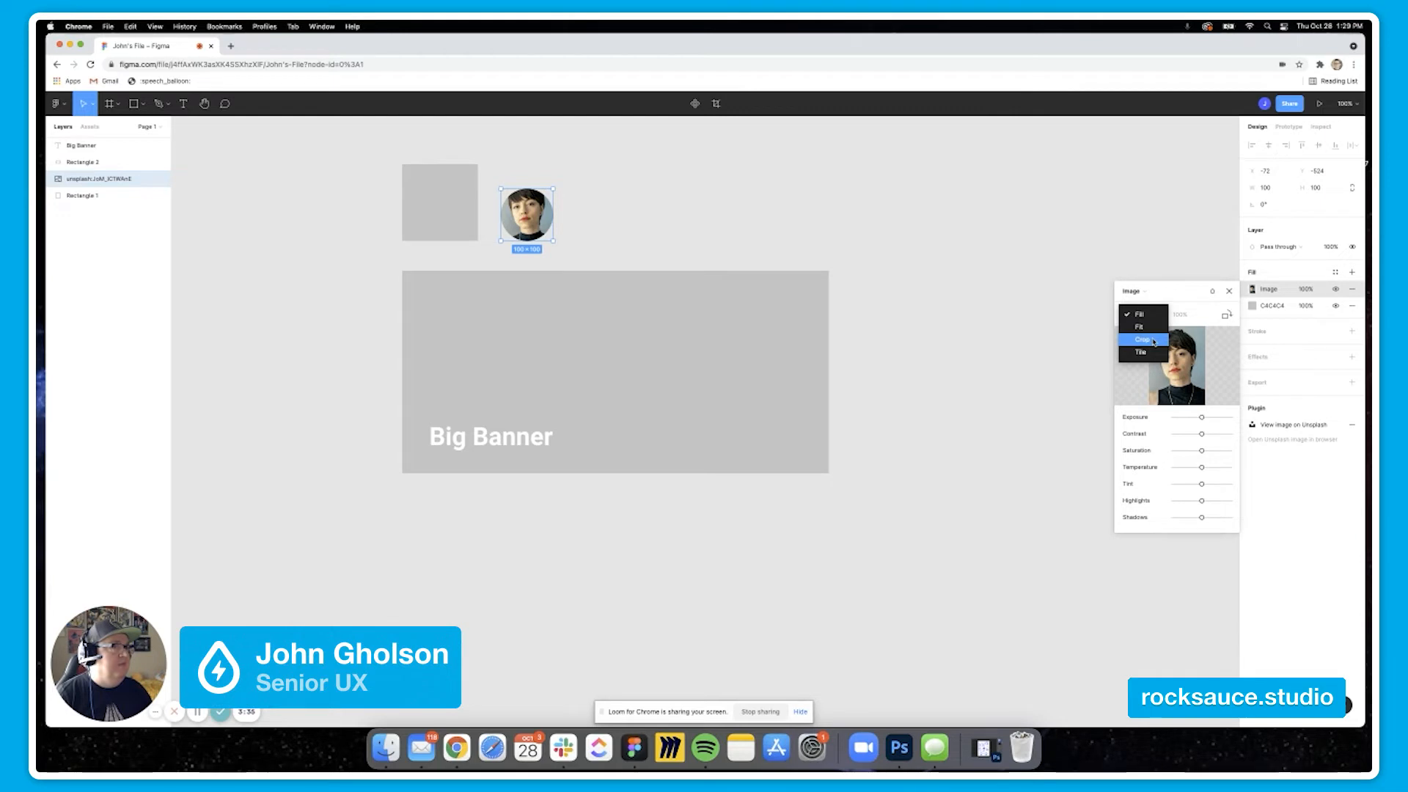
pyautogui.click(1154, 341)
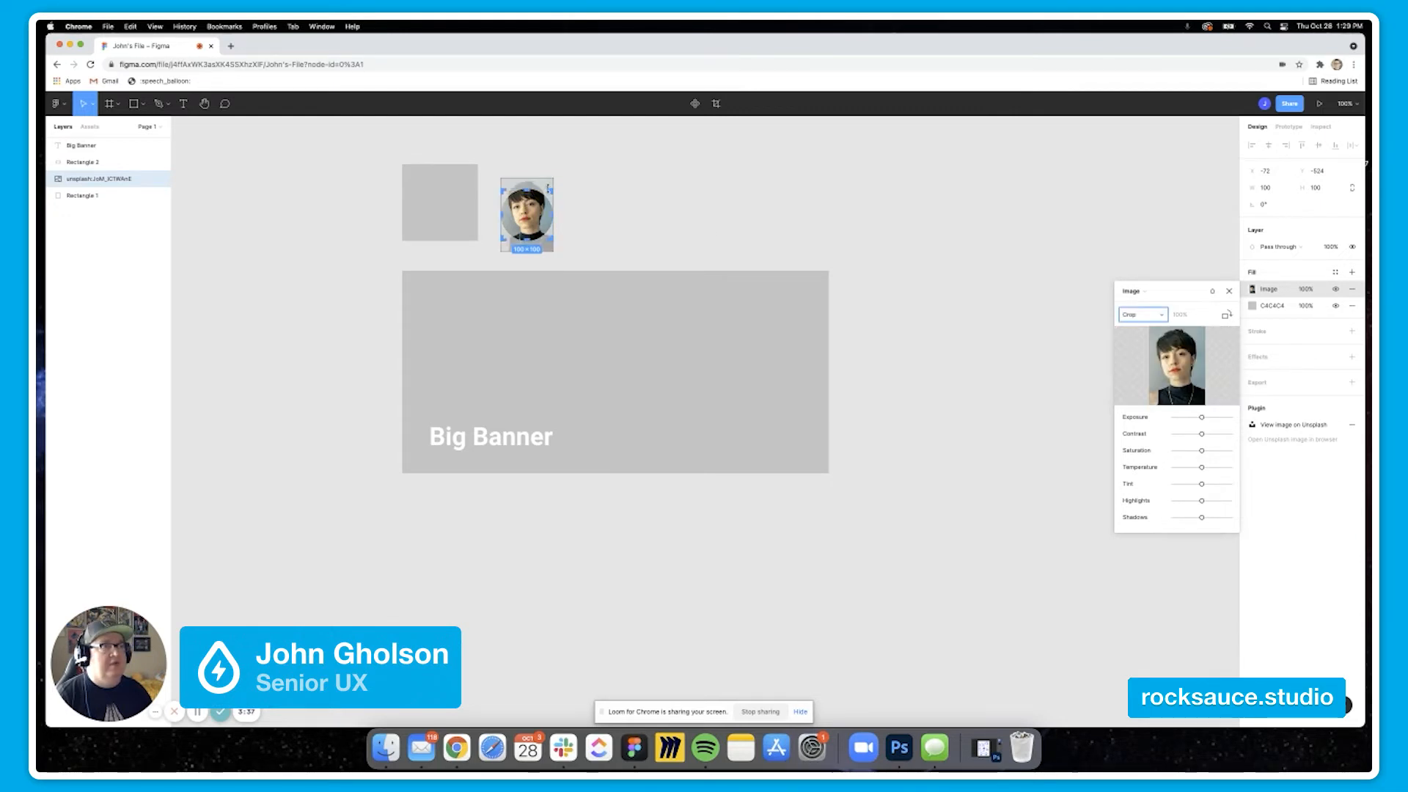
pyautogui.moveTo(559, 187); pyautogui.dragTo(523, 227)
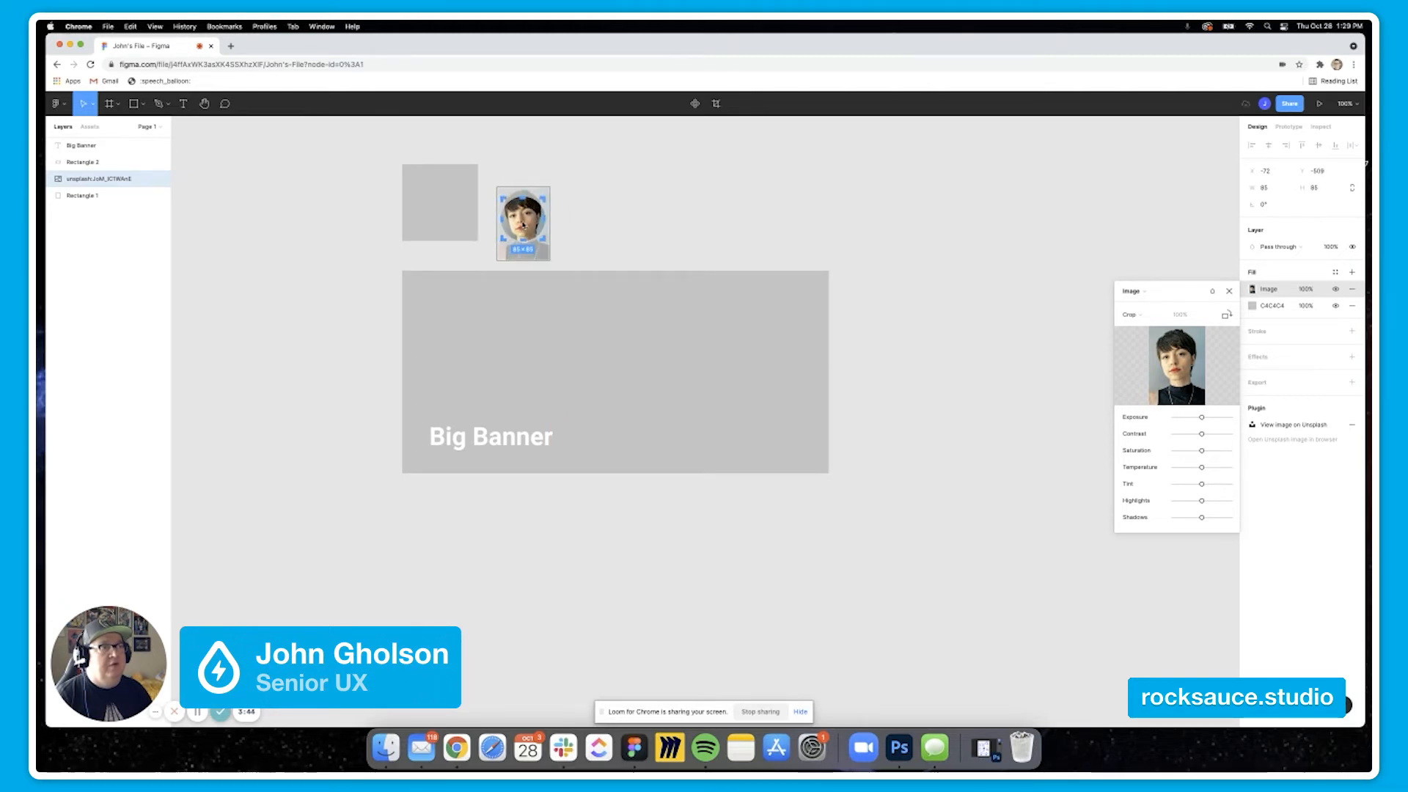
pyautogui.click(1228, 294)
pyautogui.click(620, 220)
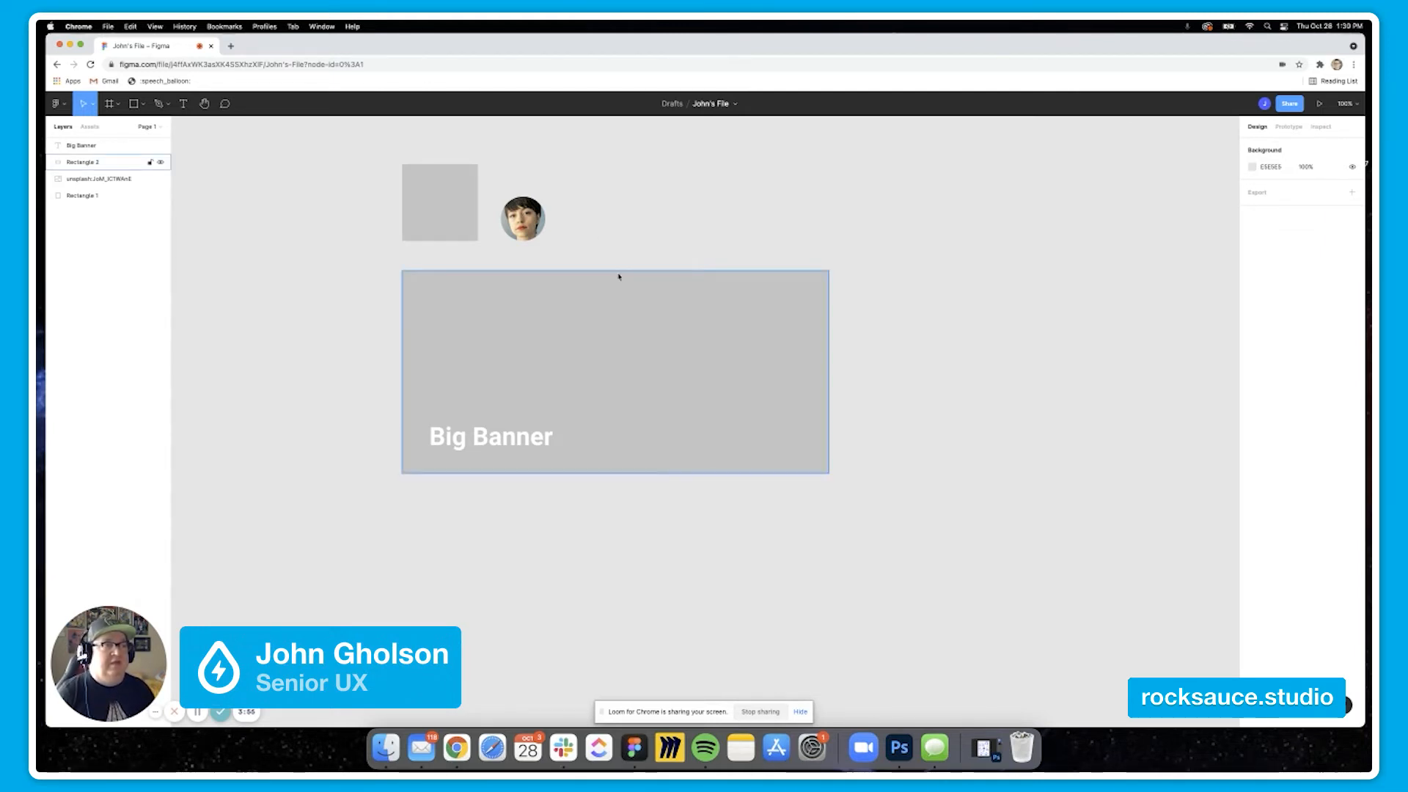
# Fill the rectangle behind the Big Banner text with the orange-and-apple shelves photo from an Unsplash plugin search for "grocery store", and close the plugin
pyautogui.click(625, 309)
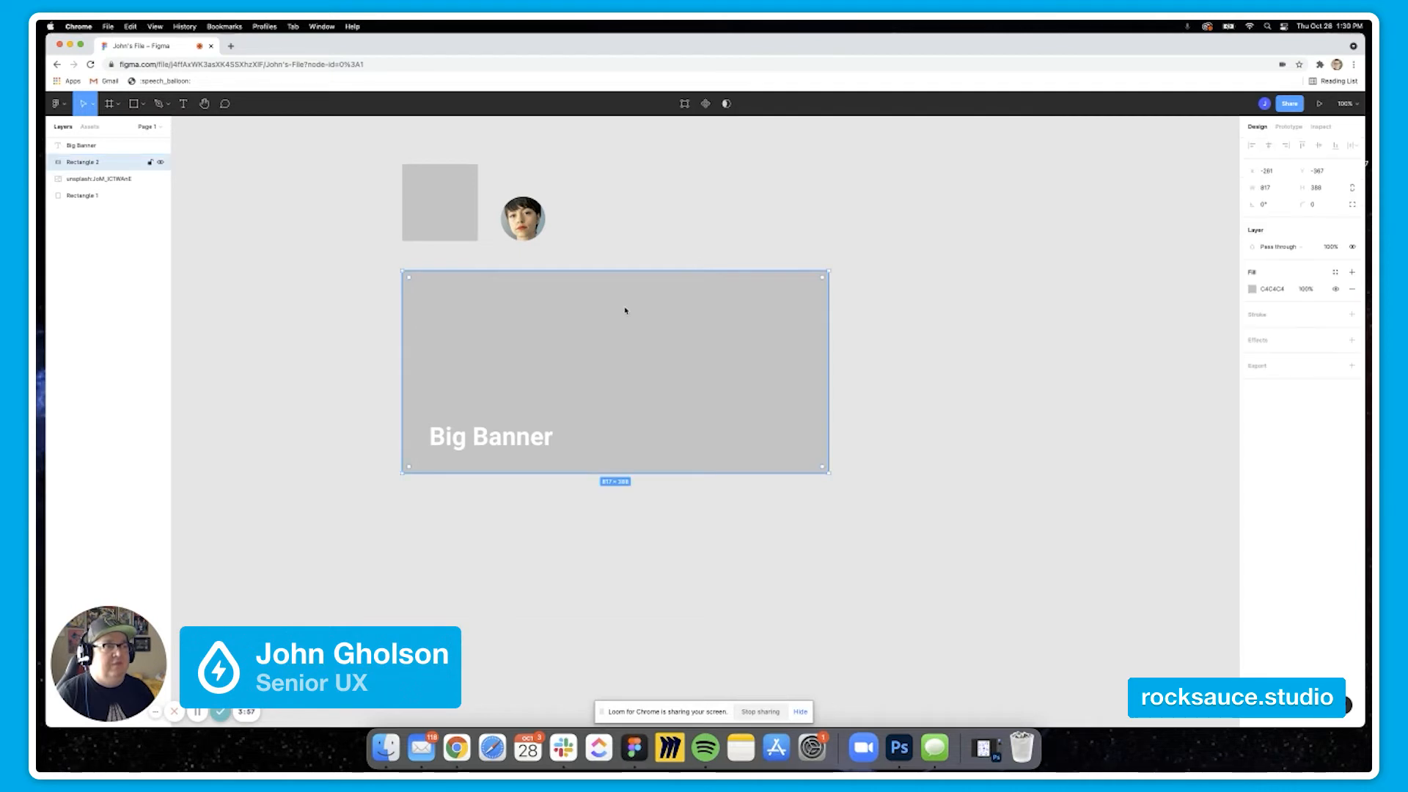
pyautogui.rightClick(627, 309)
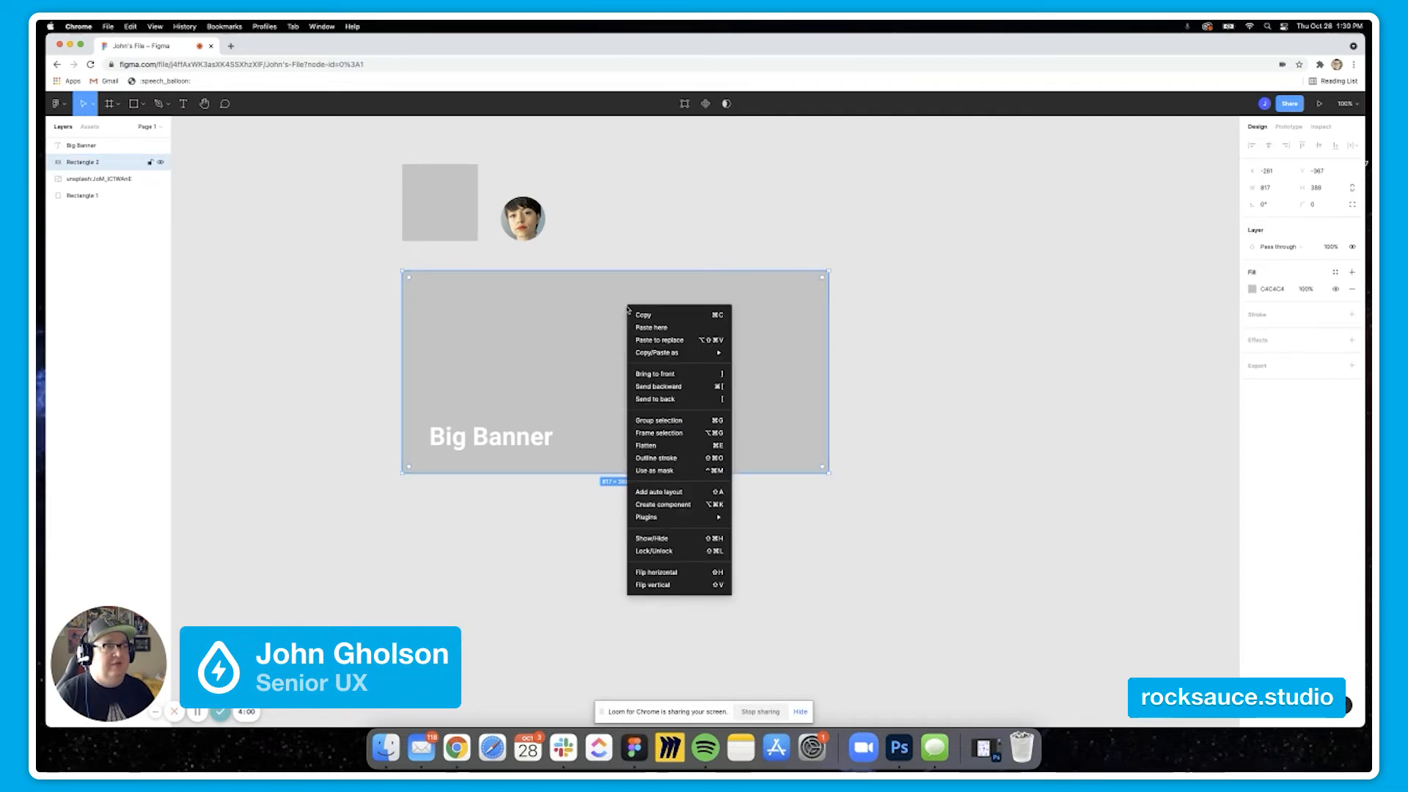
pyautogui.moveTo(668, 518)
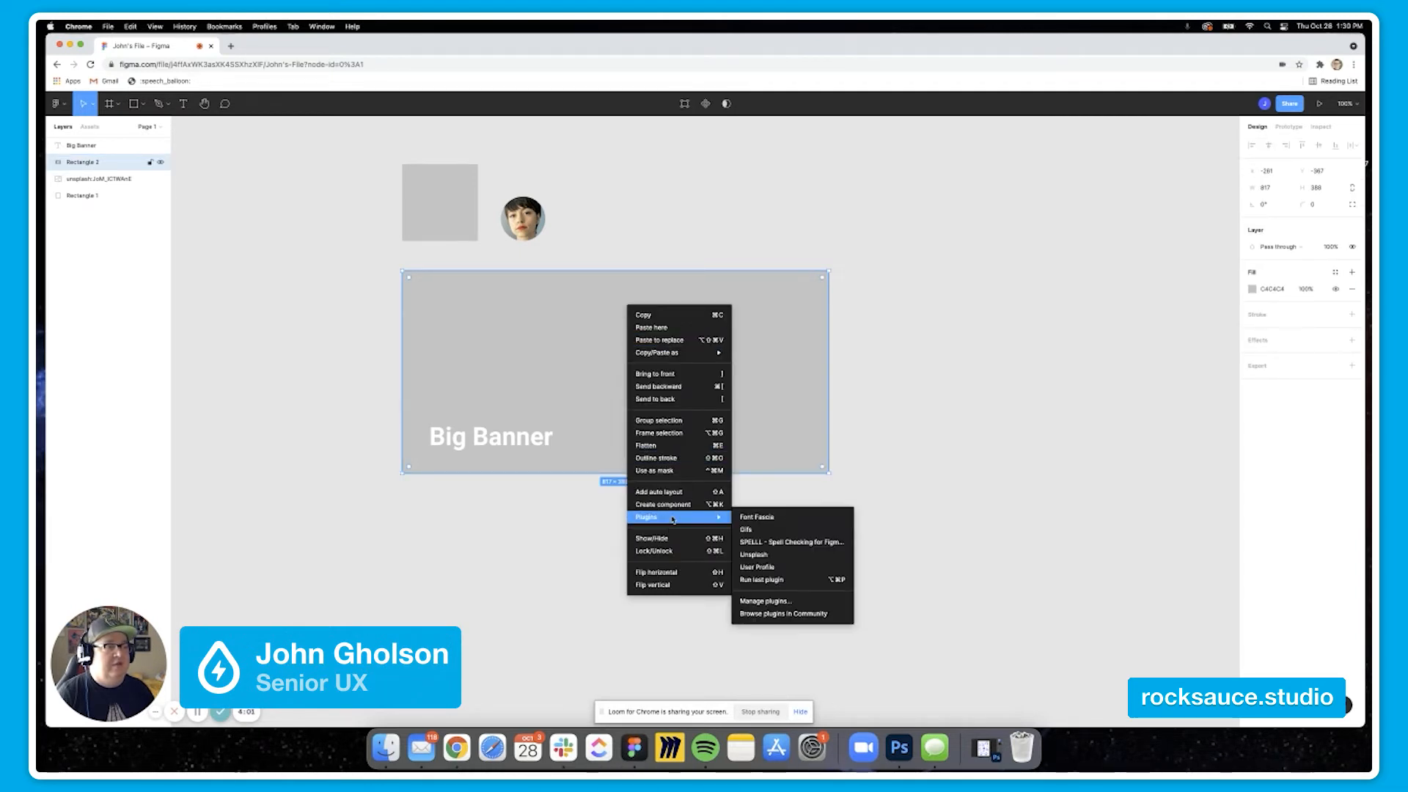
pyautogui.click(758, 556)
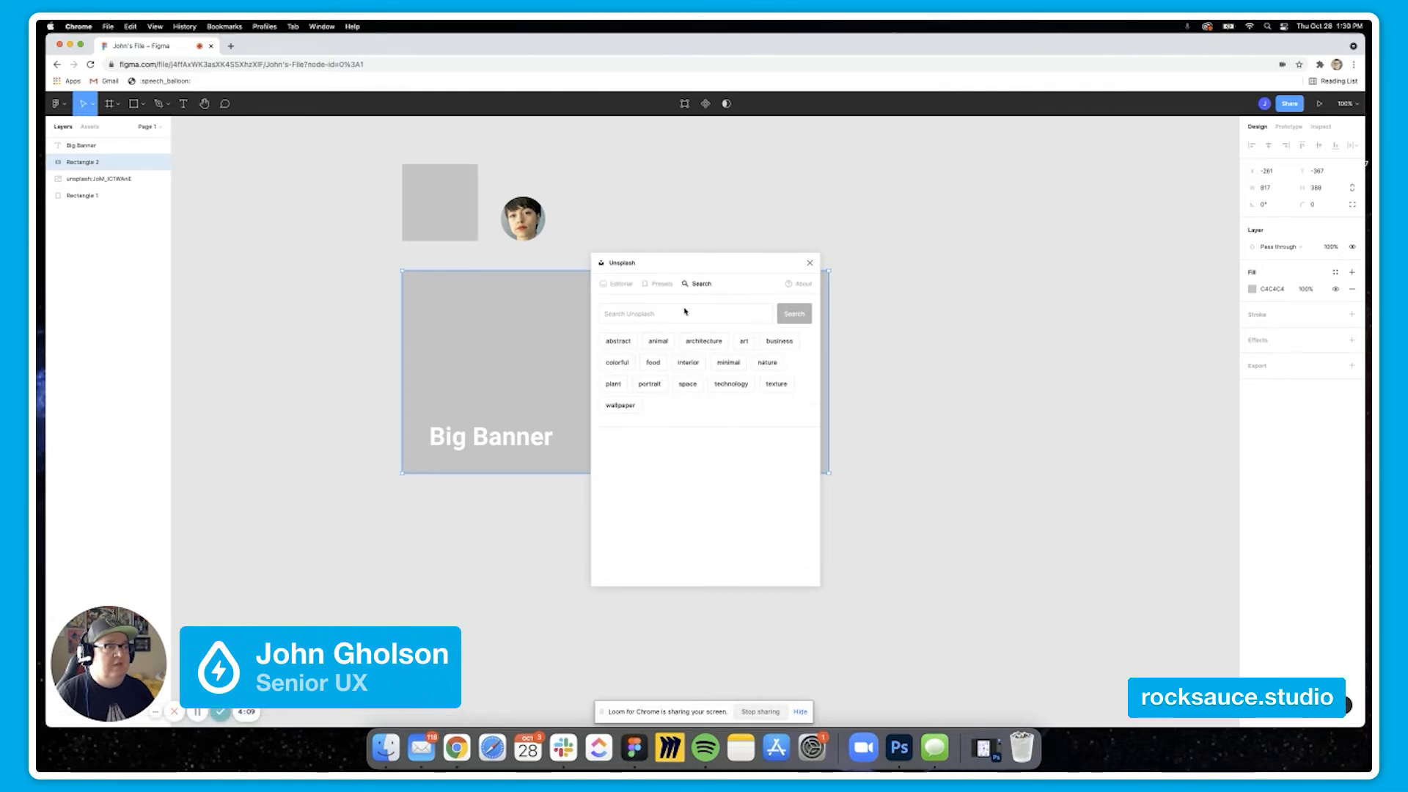
pyautogui.click(685, 314)
pyautogui.write('g')
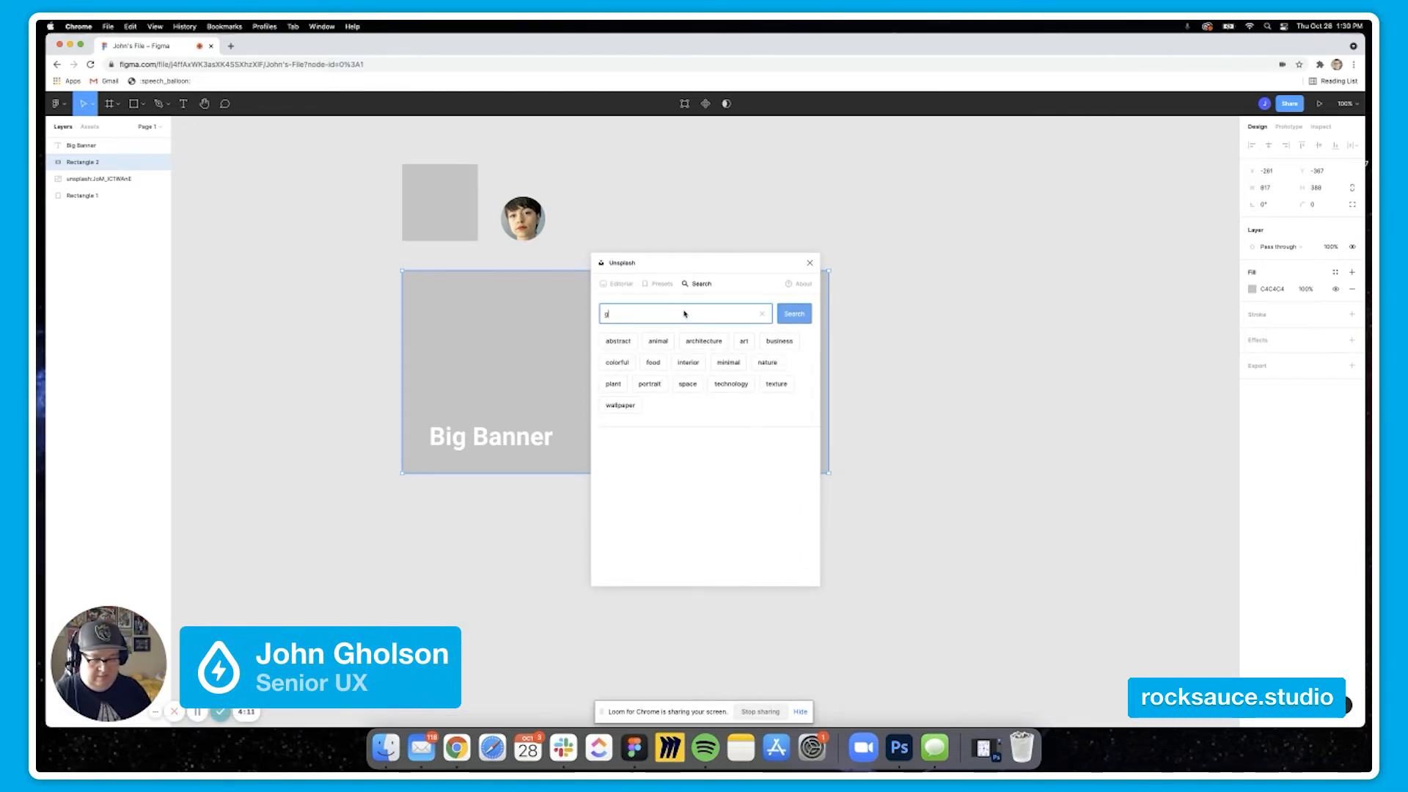
pyautogui.write('rocery store')
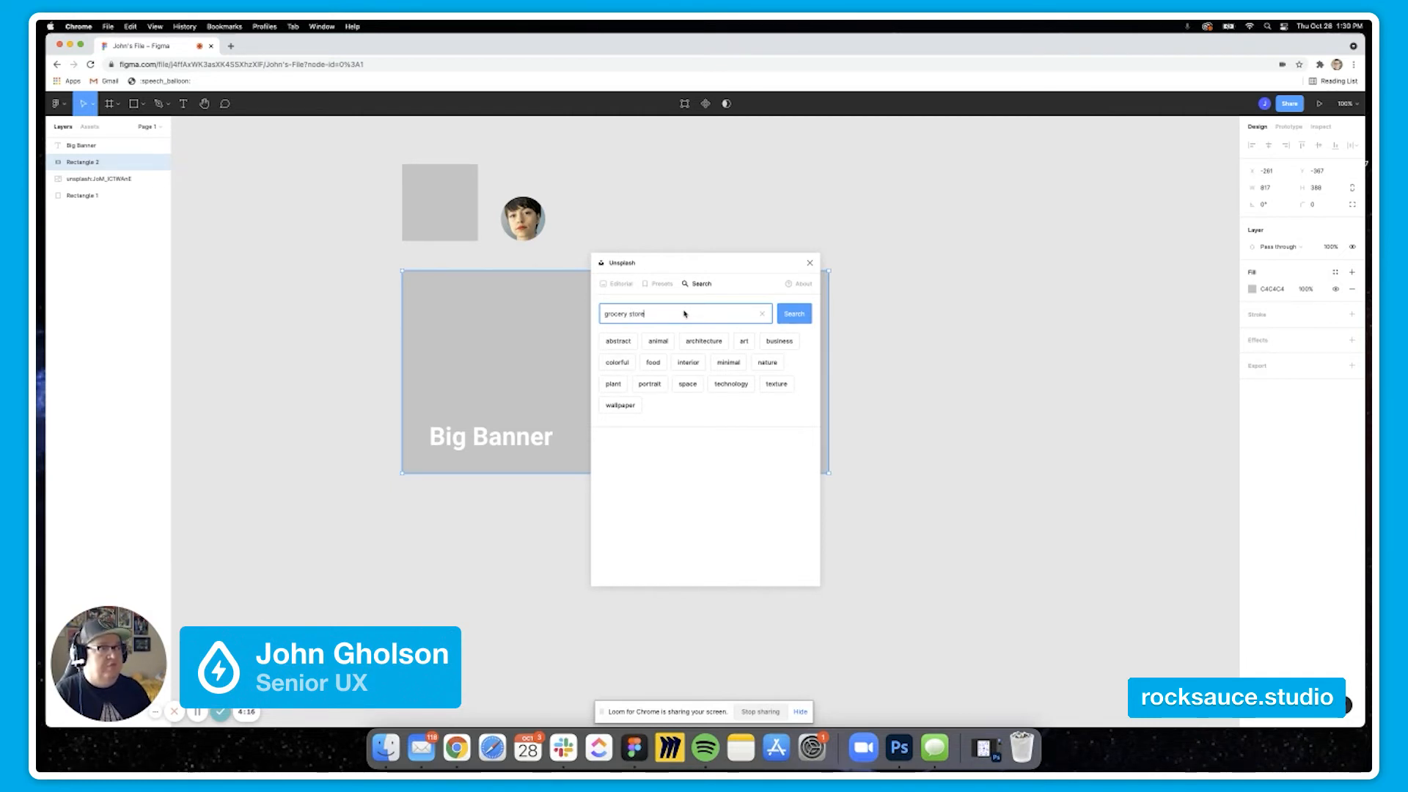
pyautogui.click(790, 320)
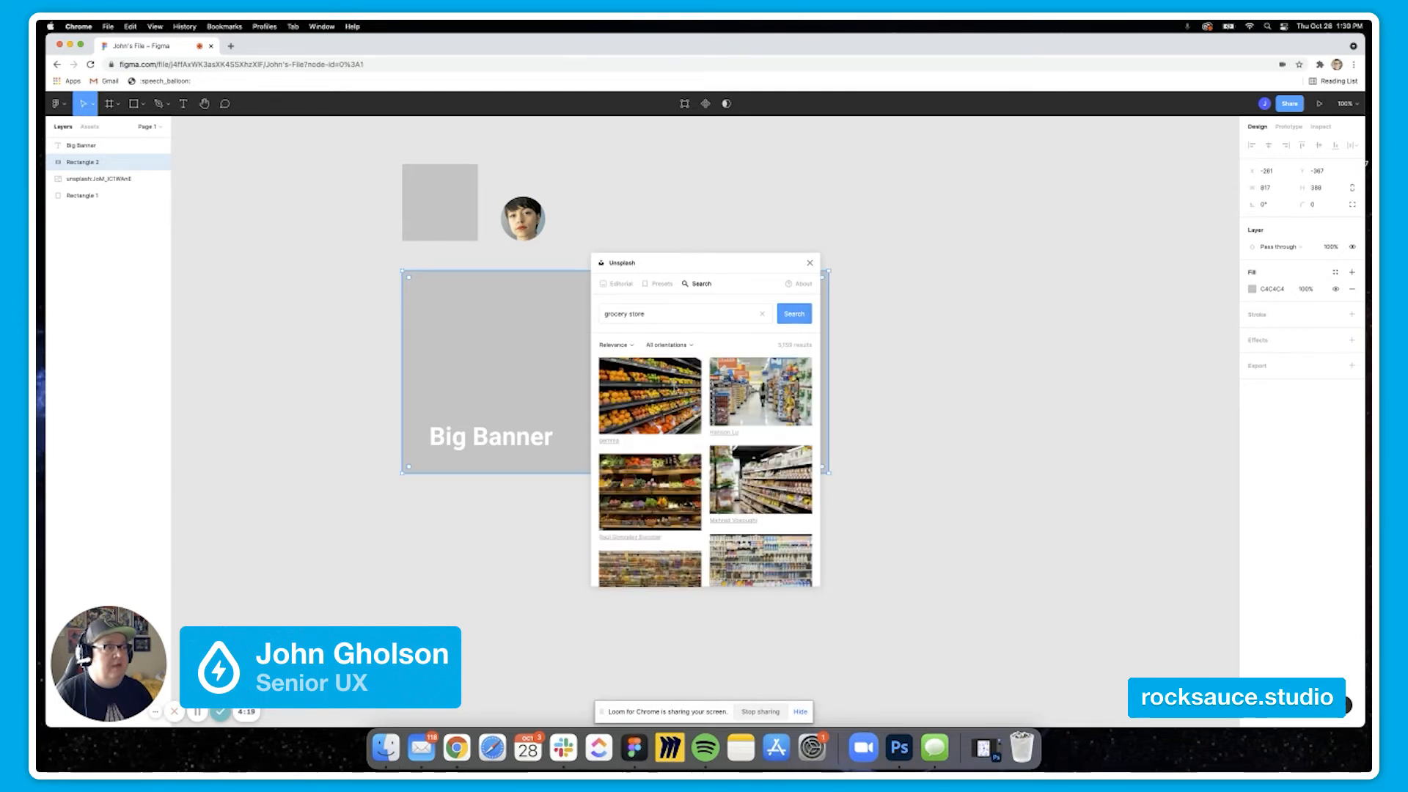
pyautogui.click(661, 395)
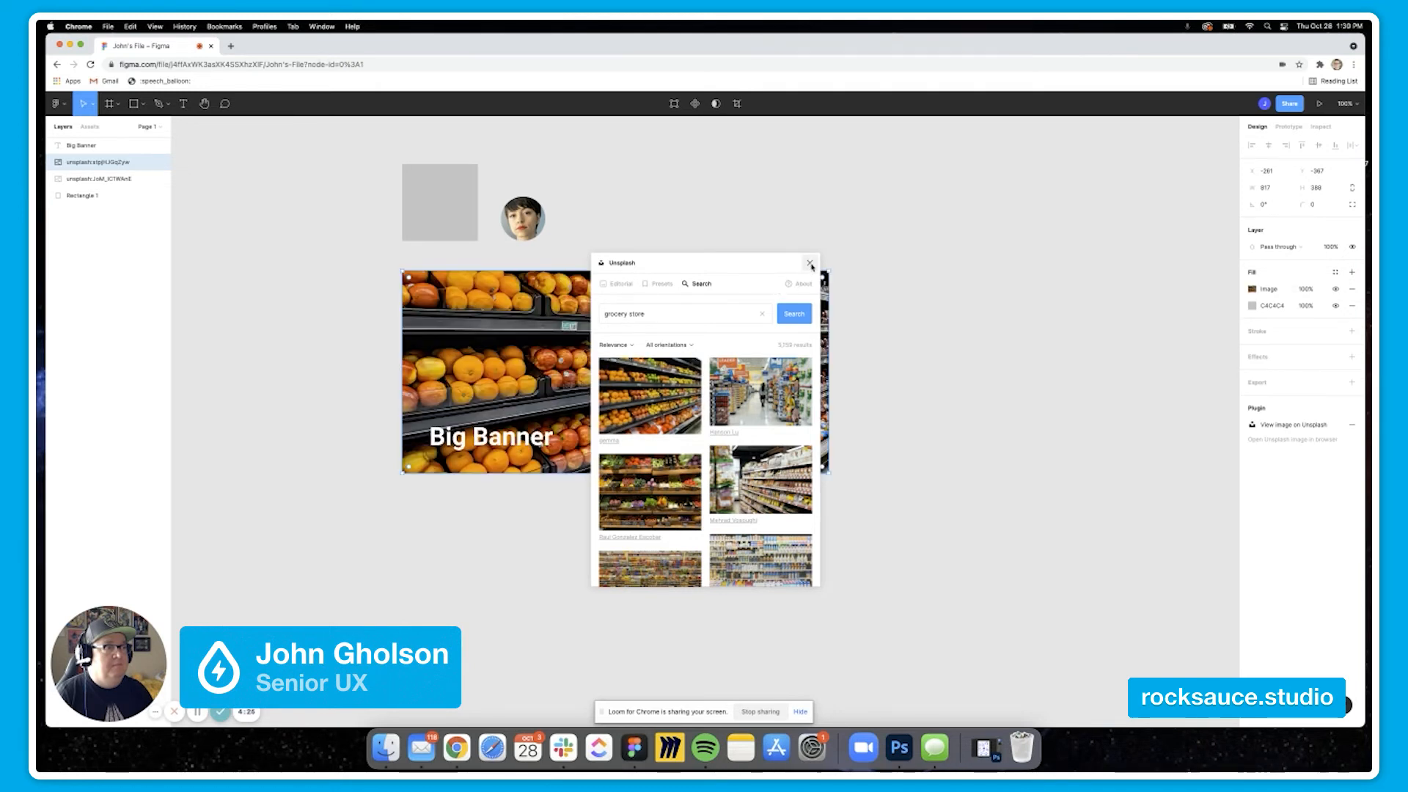
pyautogui.click(809, 262)
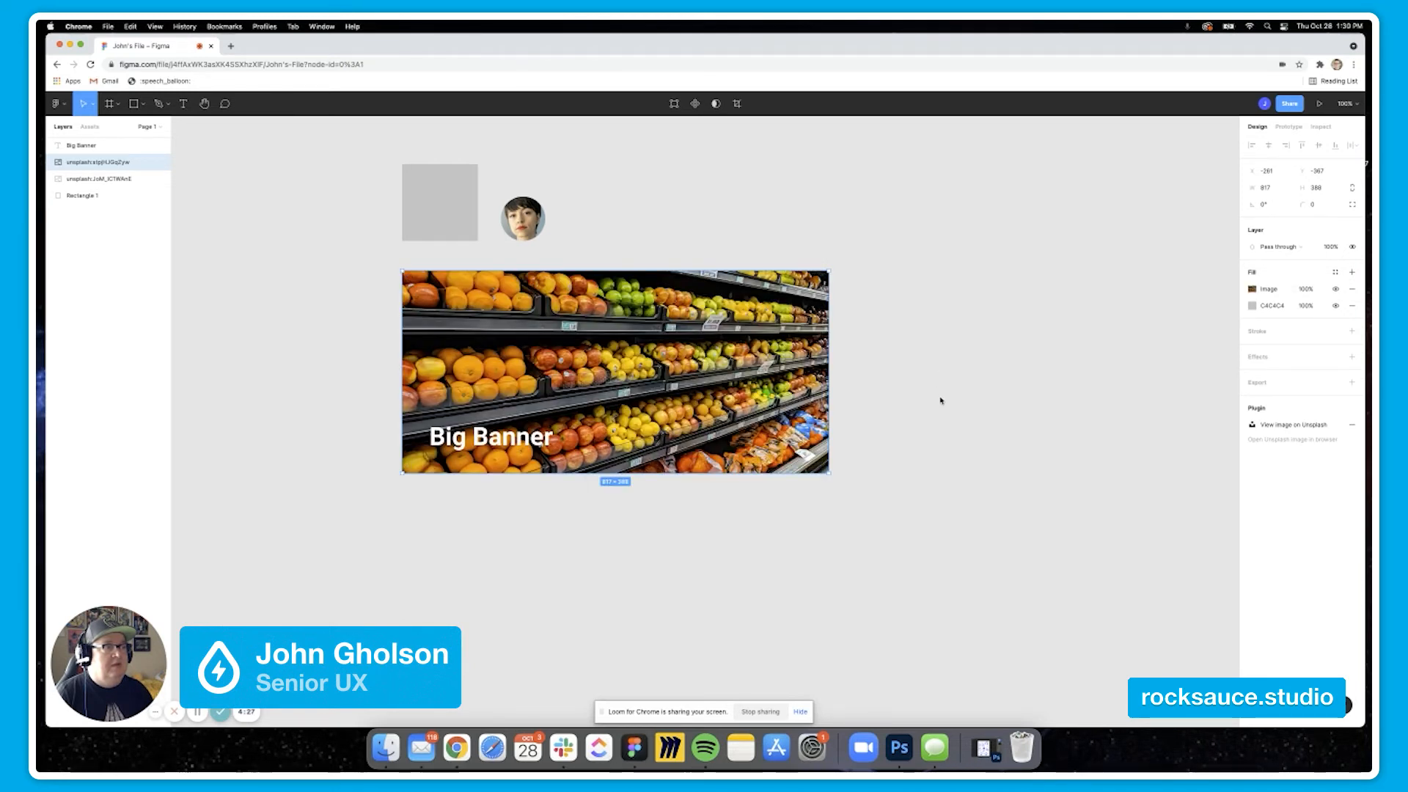